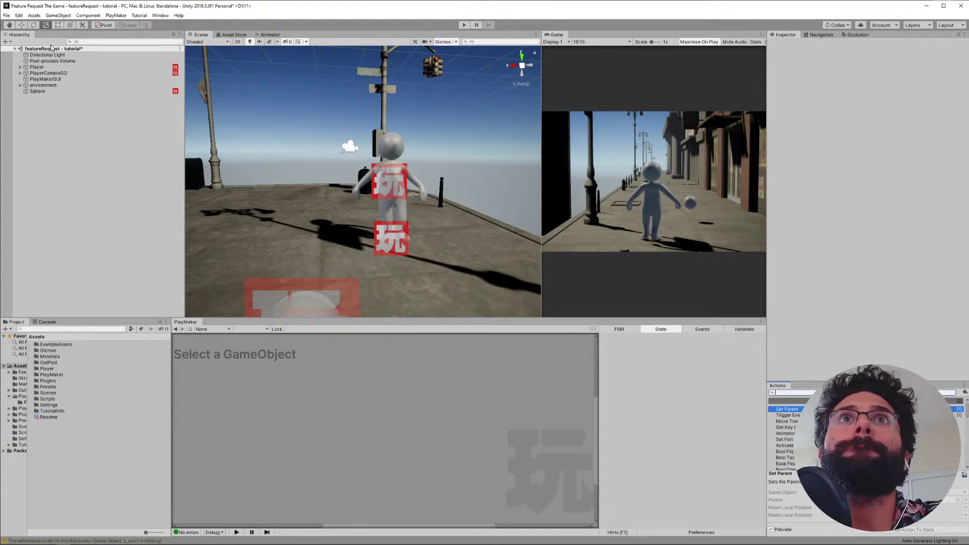
Step: Download the Ecosystem Browser package from the PlayMaker Addons wiki into the Ep002 folder
click(123, 15)
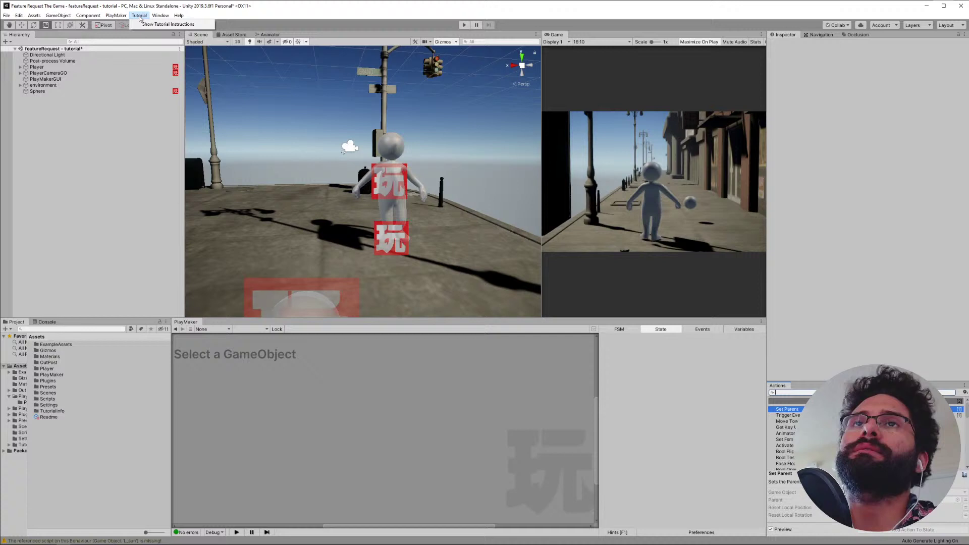
click(85, 186)
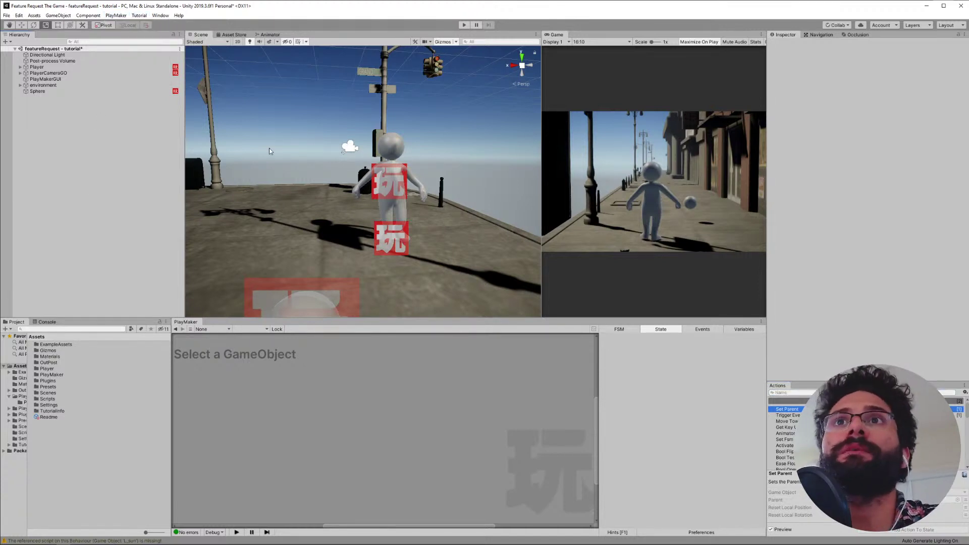
click(122, 19)
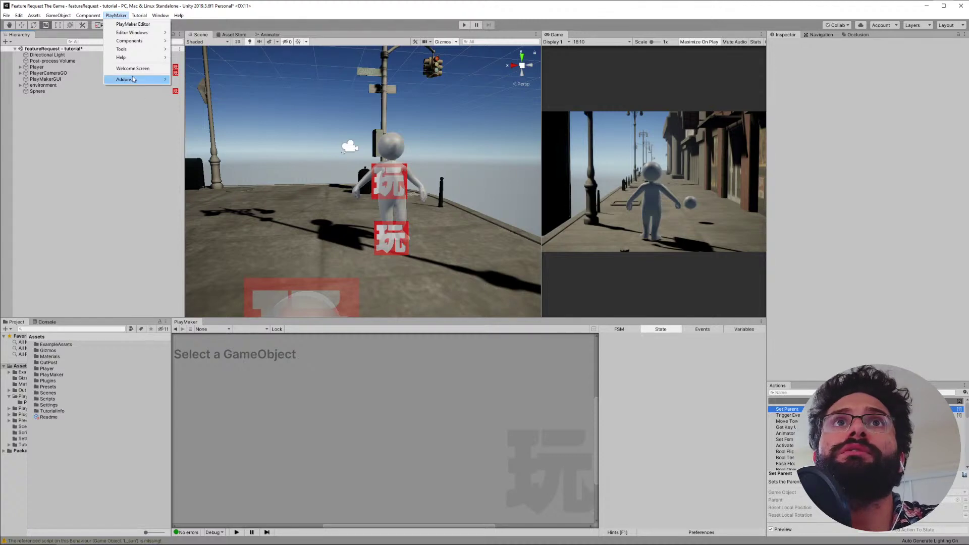
mouse_move(125, 79)
click(211, 82)
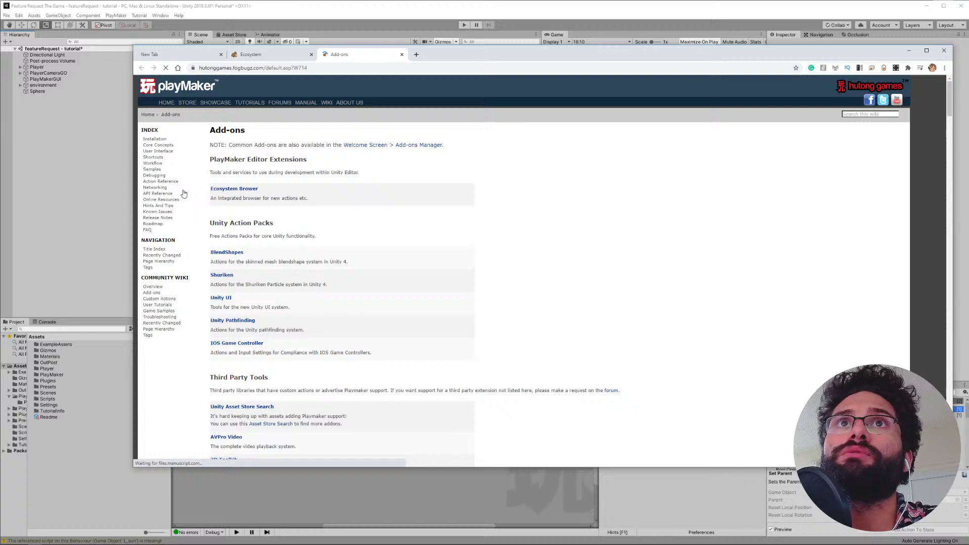
click(224, 194)
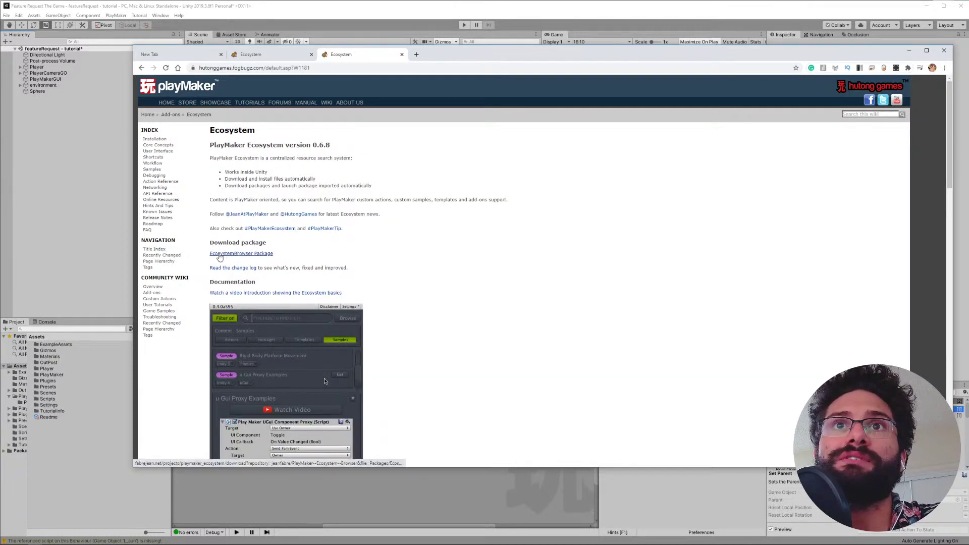
click(255, 254)
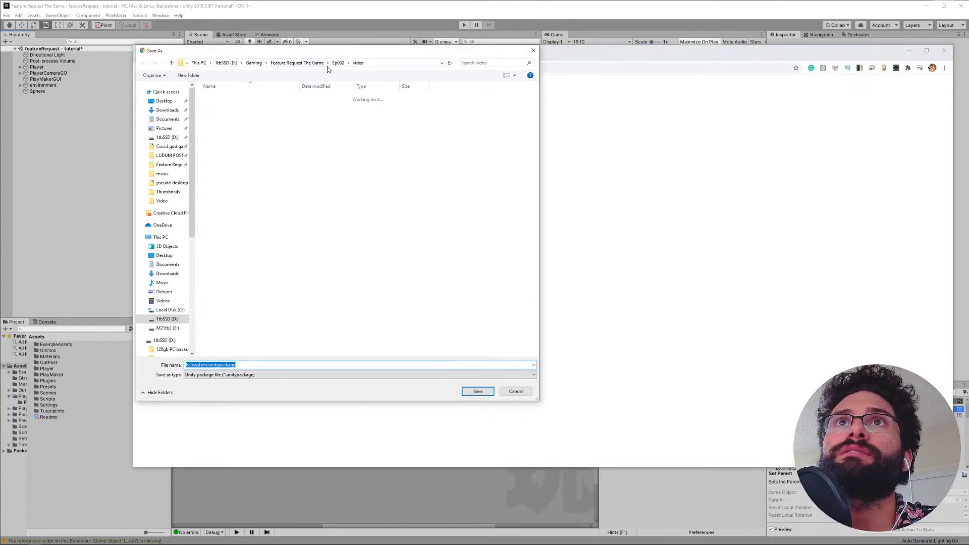
click(338, 63)
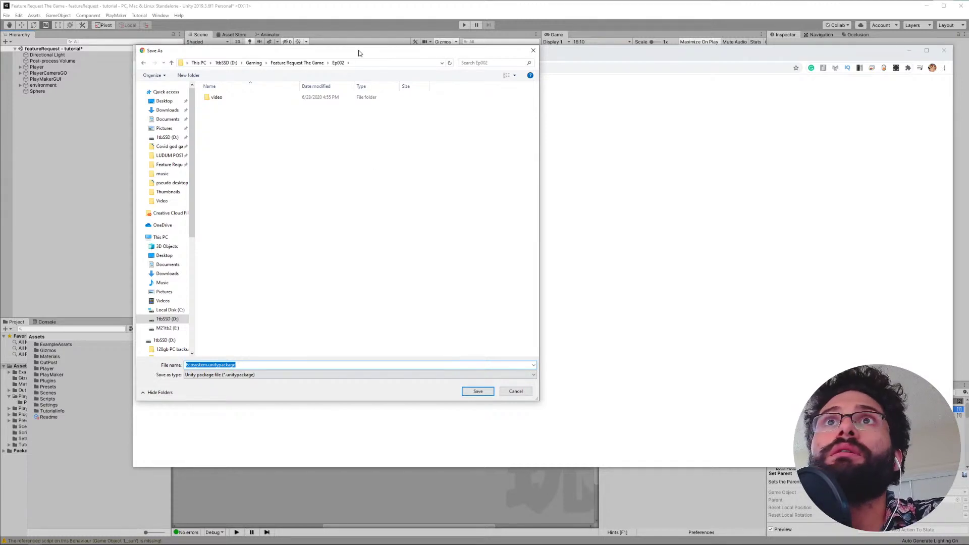
click(483, 393)
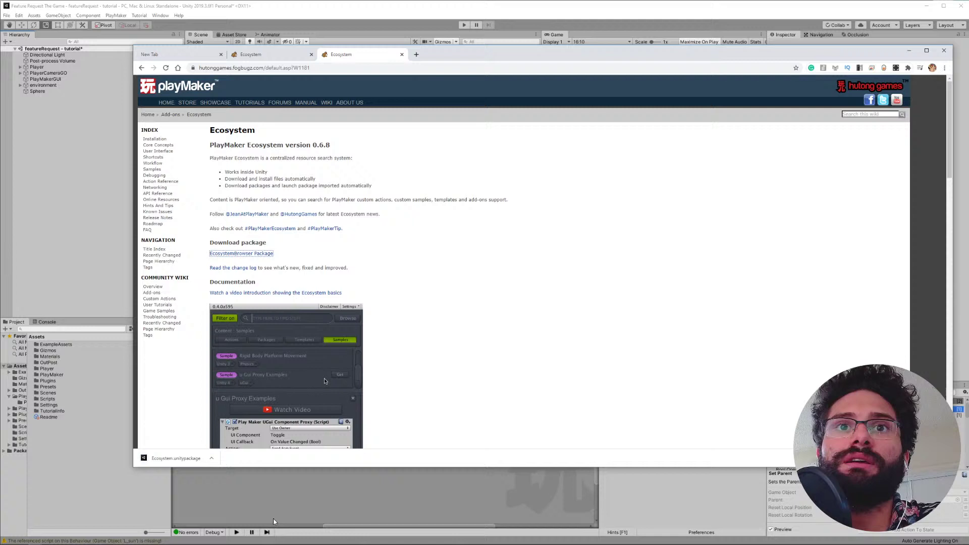
Step: Import Ecosystem.unitypackage from Ep002 as a custom package with all its files
click(230, 12)
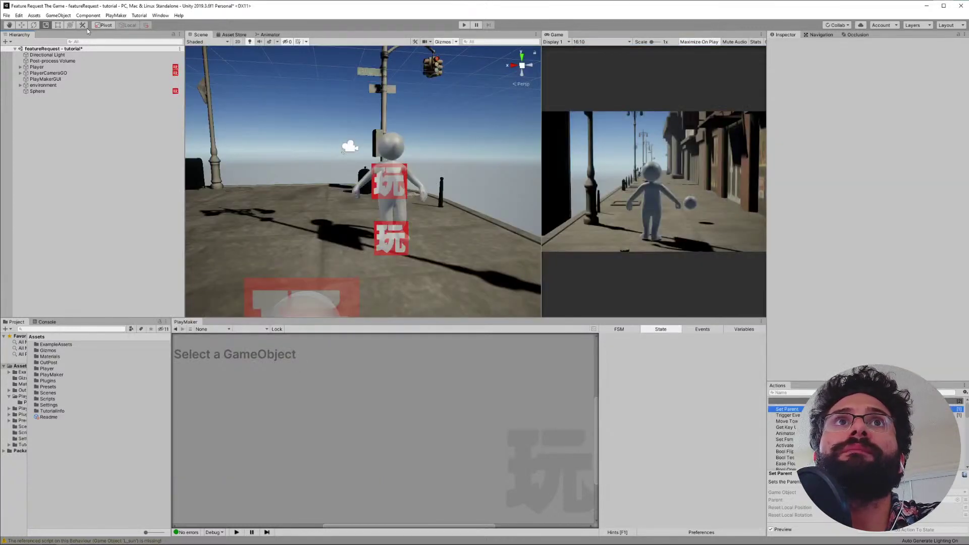
click(77, 17)
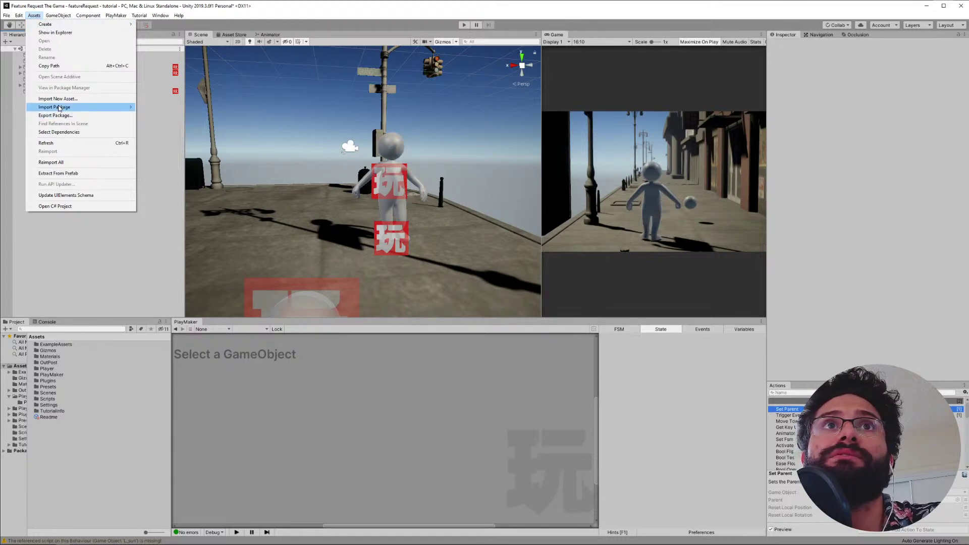
click(165, 106)
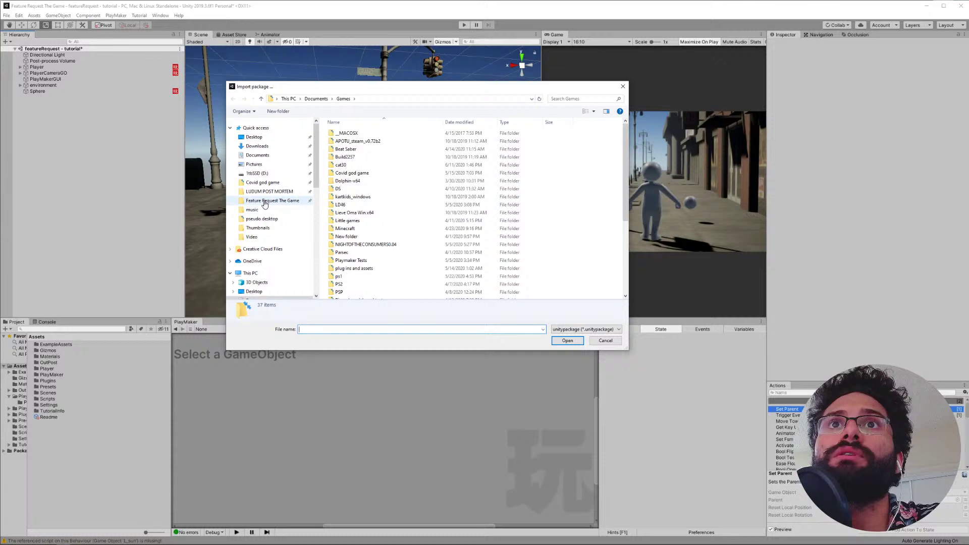
click(263, 203)
double_click(390, 143)
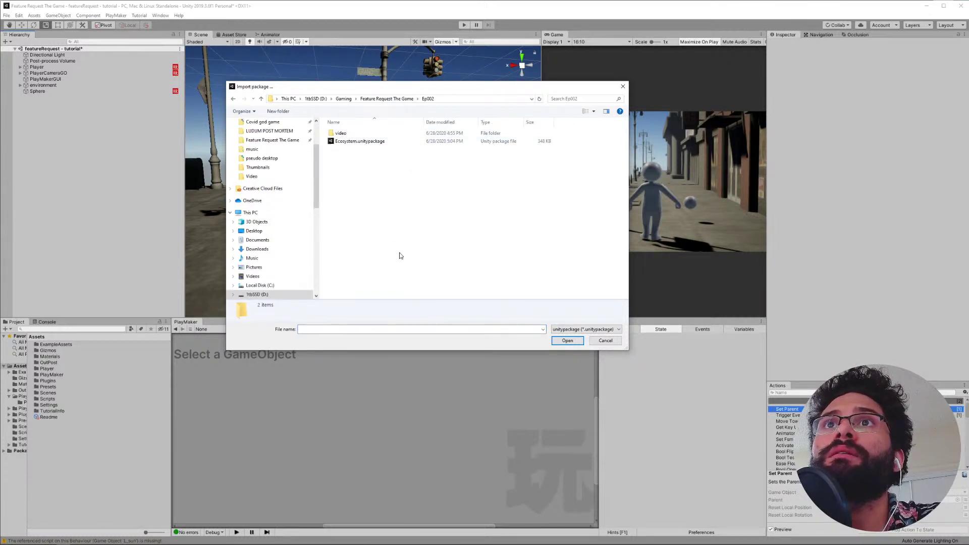
click(357, 142)
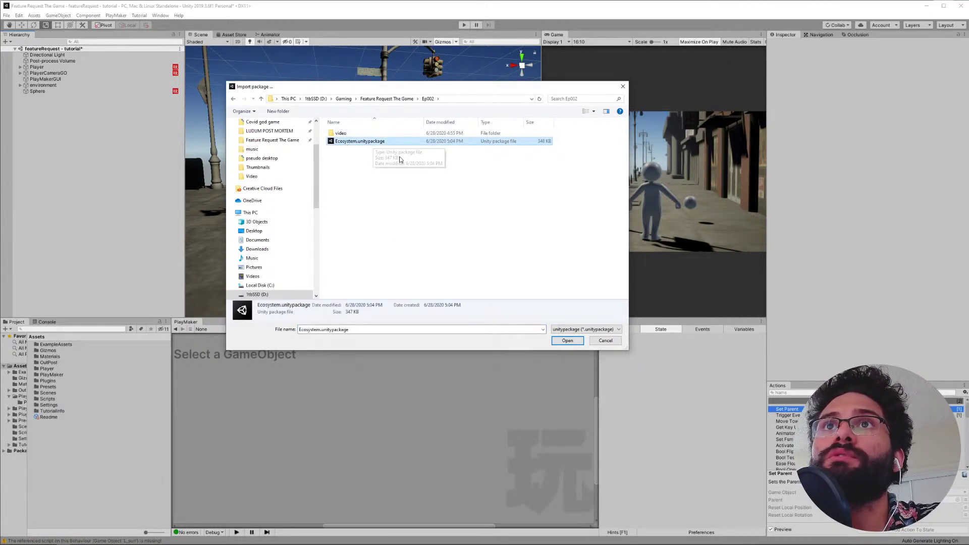
click(566, 340)
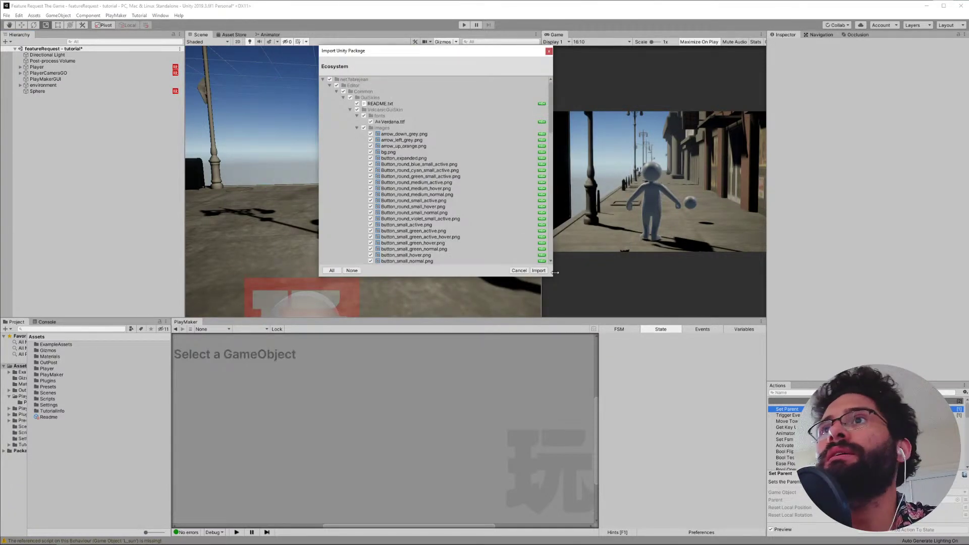
click(539, 270)
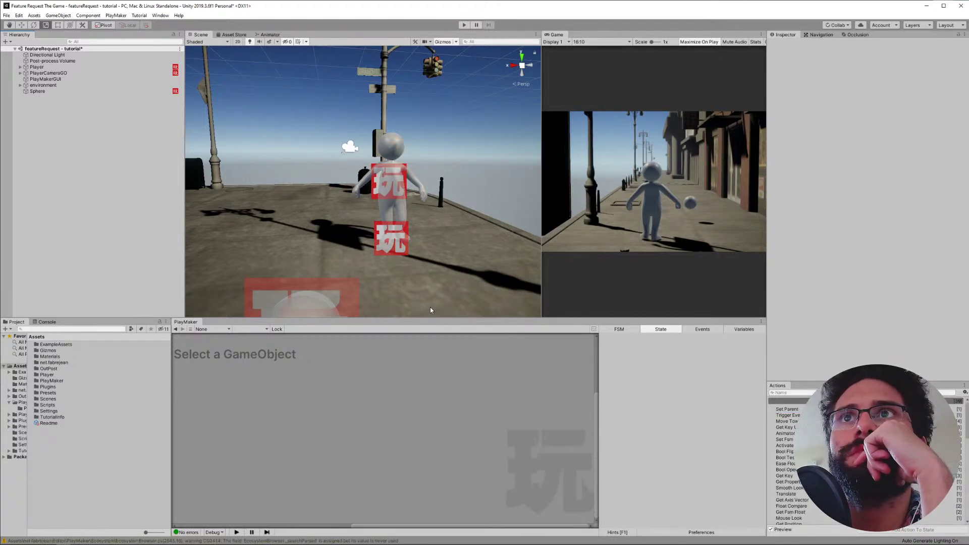
Step: Launch the PlayMaker Ecosystem Browser, accept its disclaimer and centre the window over the scene
click(116, 16)
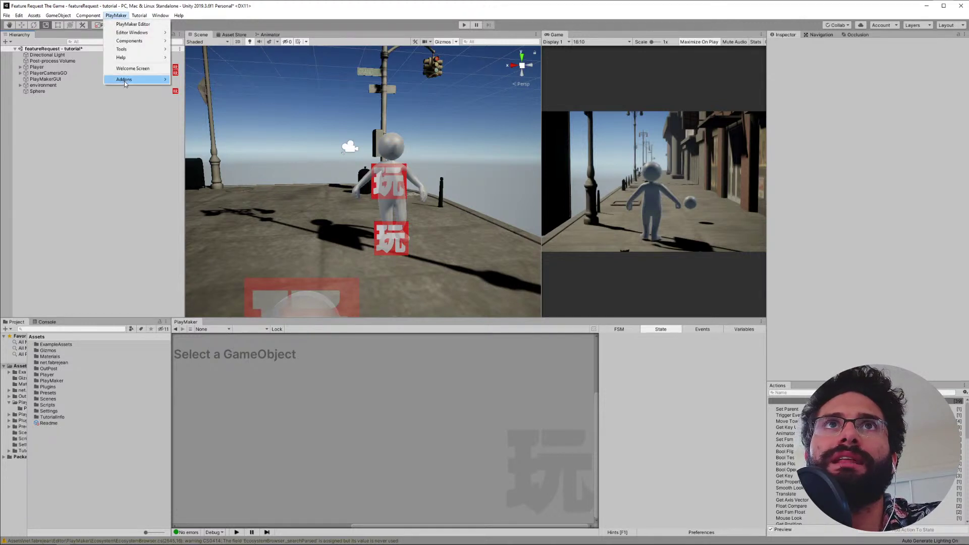
mouse_move(125, 79)
mouse_move(192, 87)
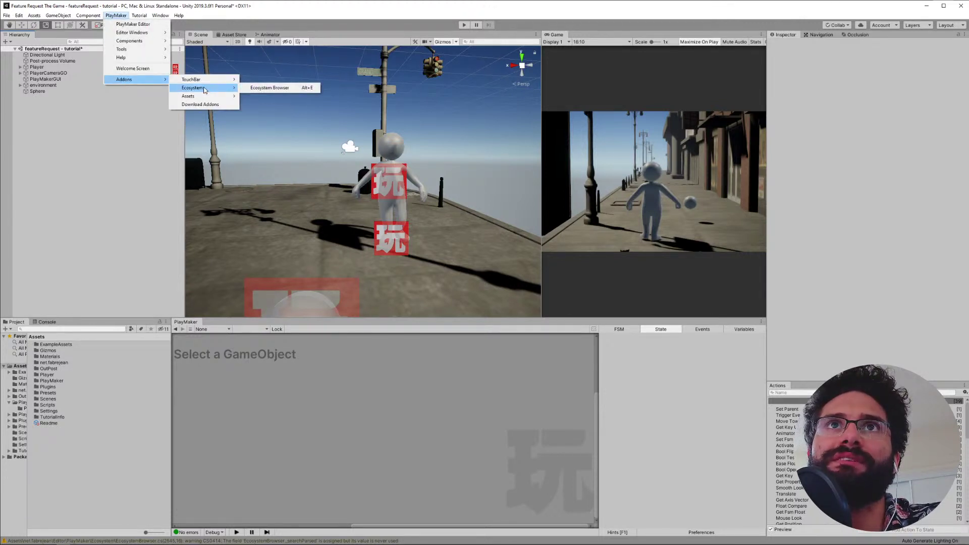
click(269, 87)
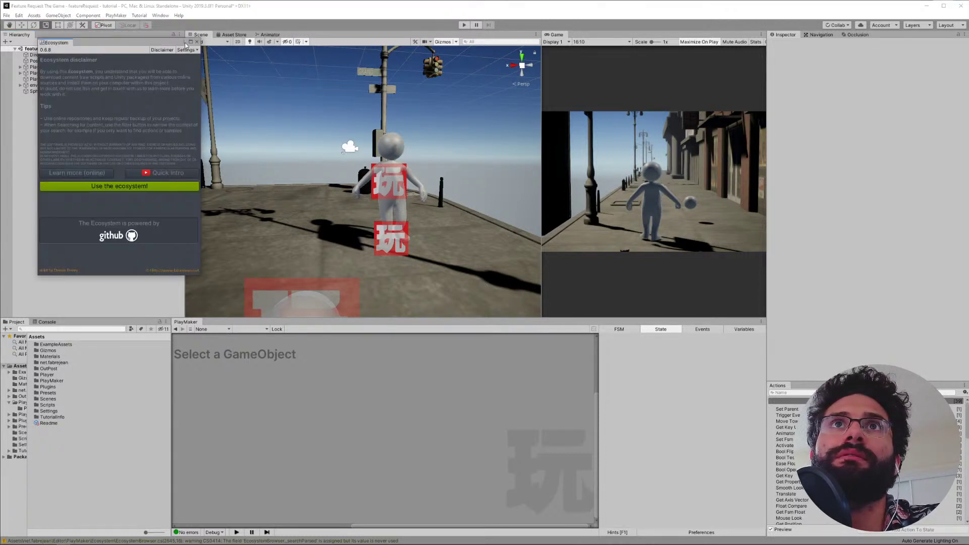
drag(153, 40, 540, 119)
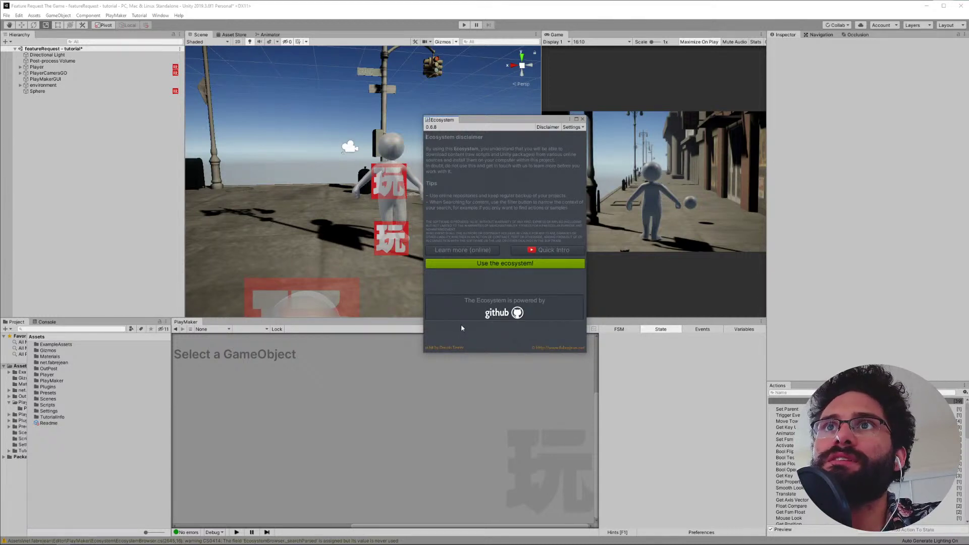
click(499, 265)
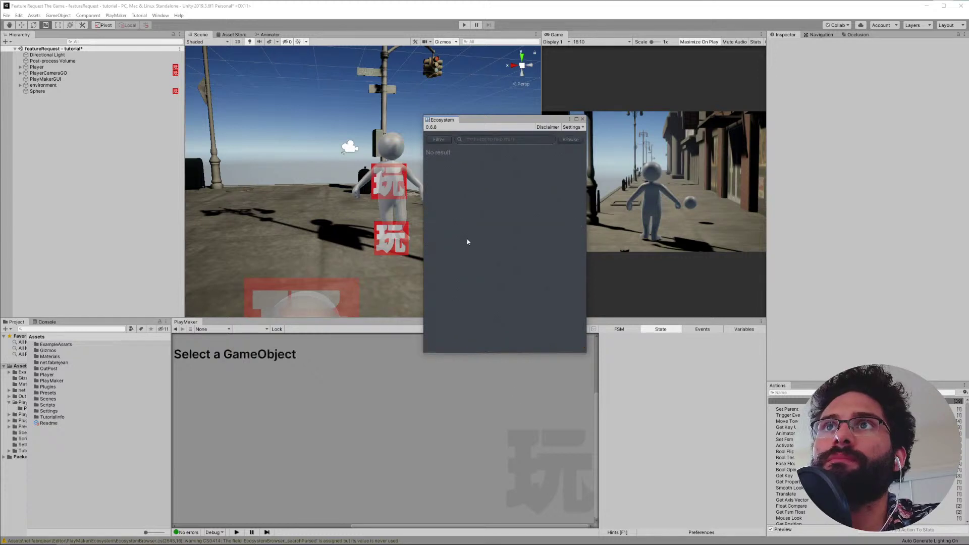
drag(488, 121, 430, 186)
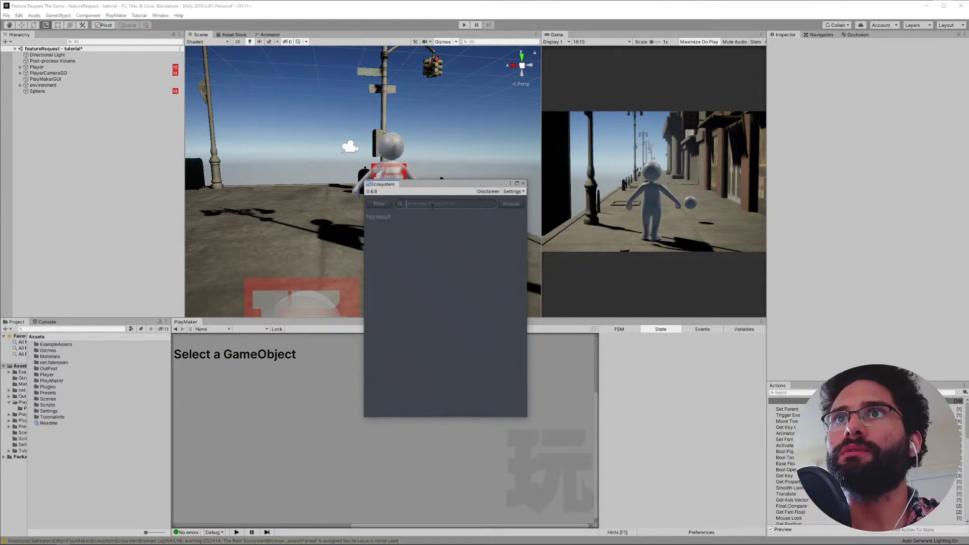
text(array)
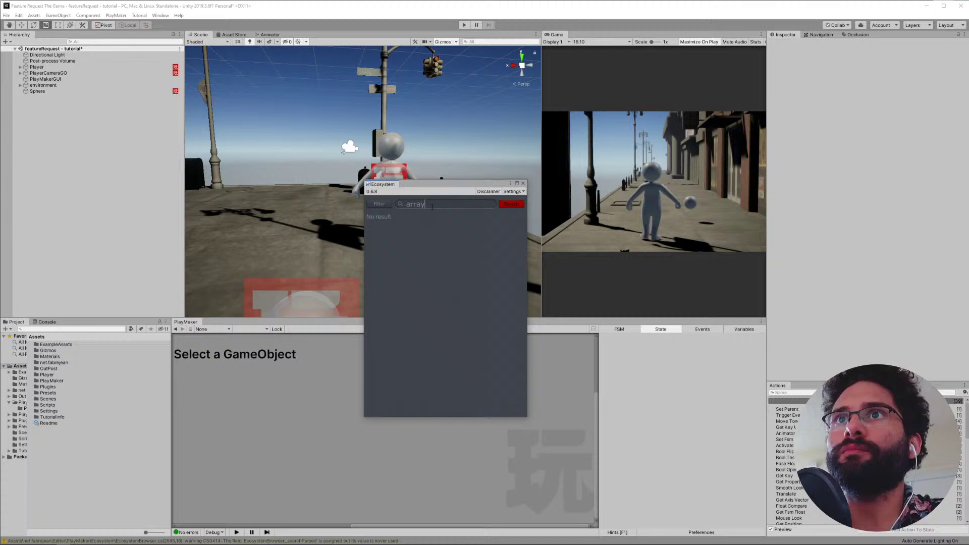
Step: Search the Ecosystem and inspect Array List Remove Empty, Get Length, Multi Bool Test and Get Root Game Objects
key(Escape)
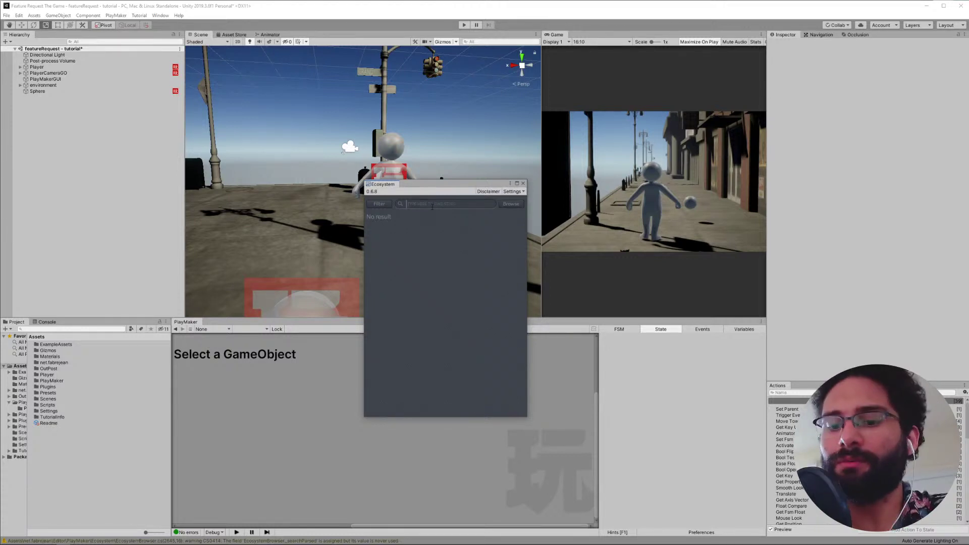
text(Array)
key(Return)
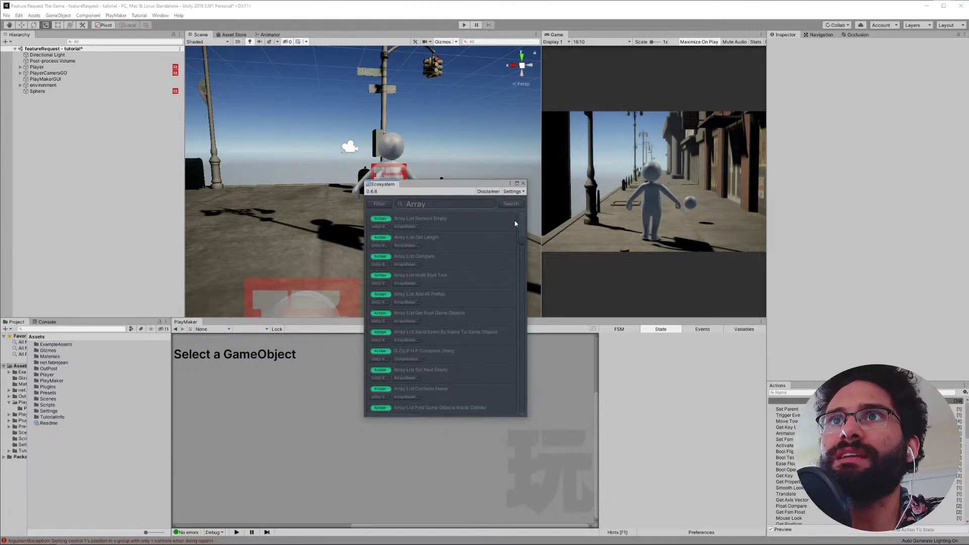
drag(521, 221, 519, 410)
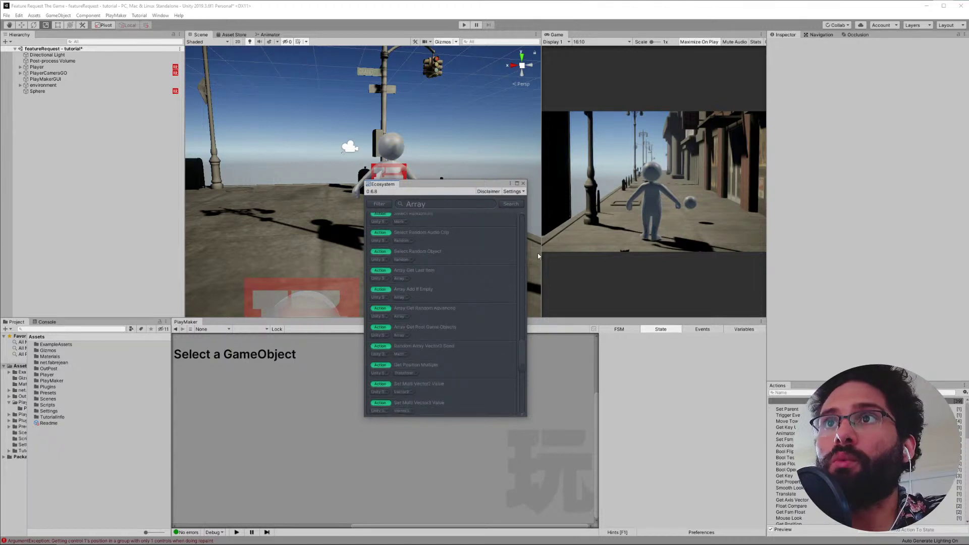
mouse_move(443, 222)
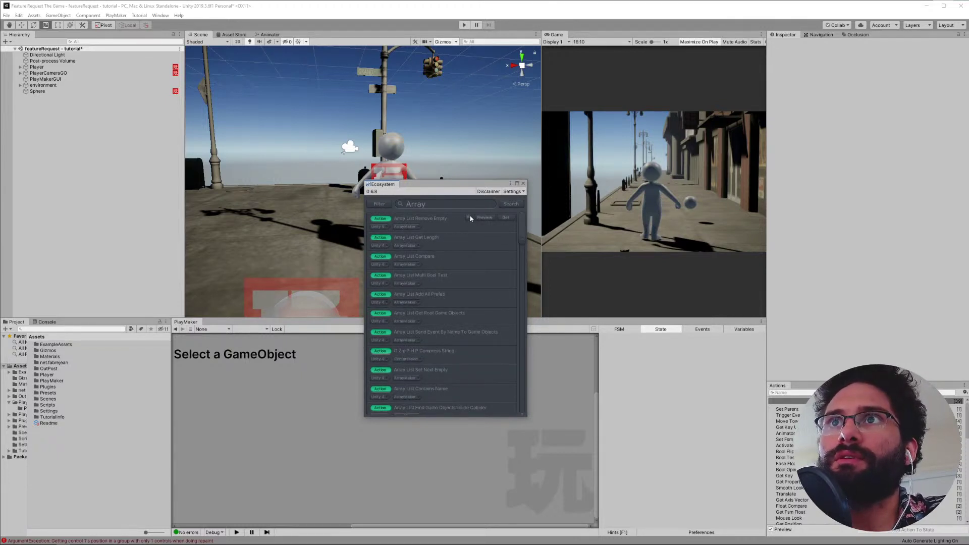
click(469, 219)
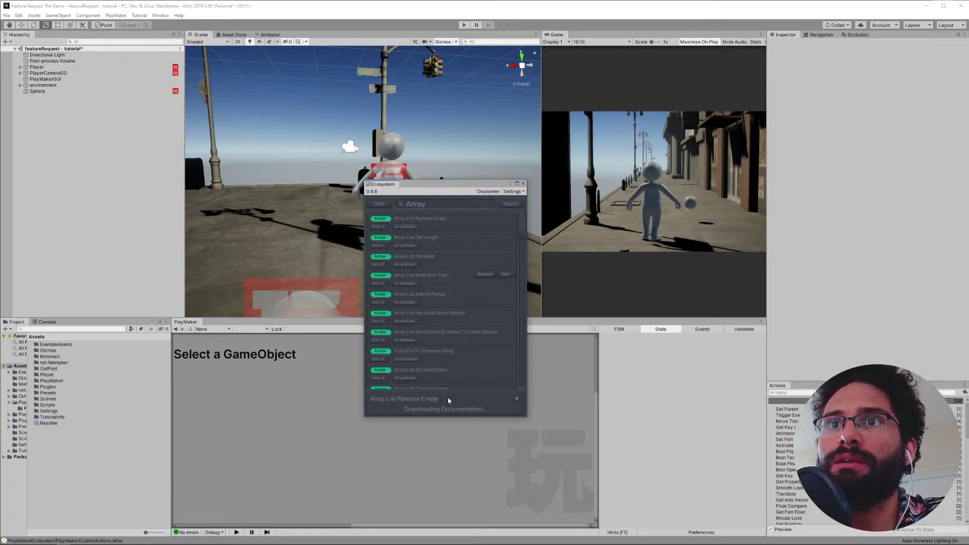
click(454, 238)
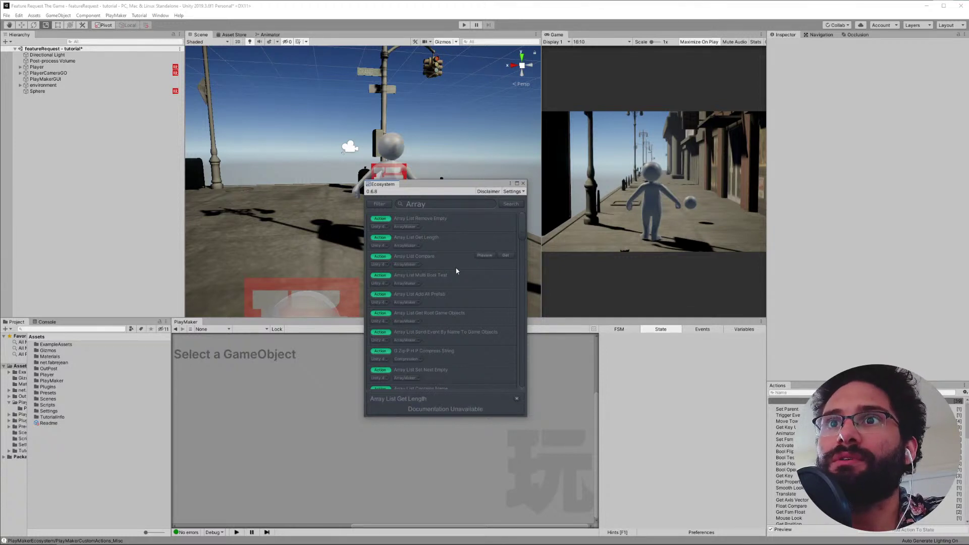
click(447, 277)
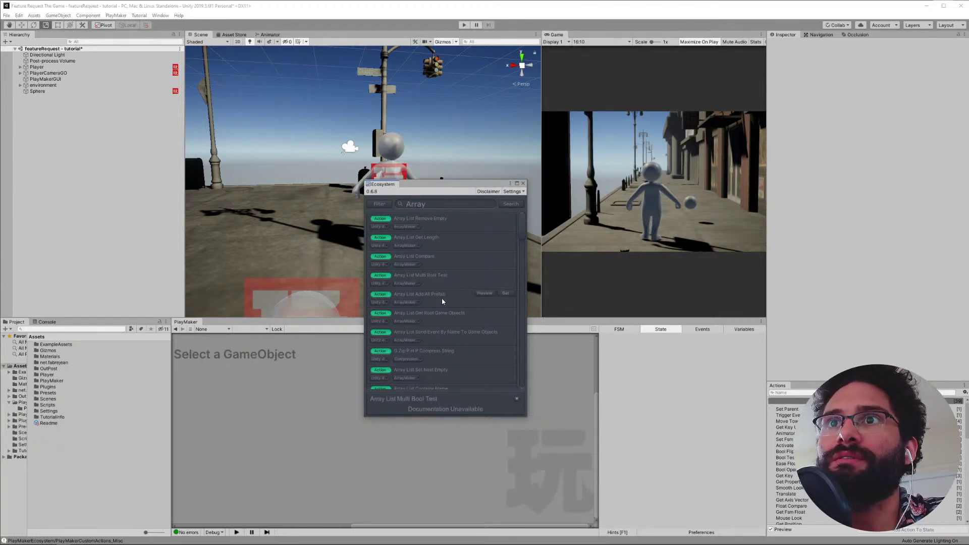
click(444, 321)
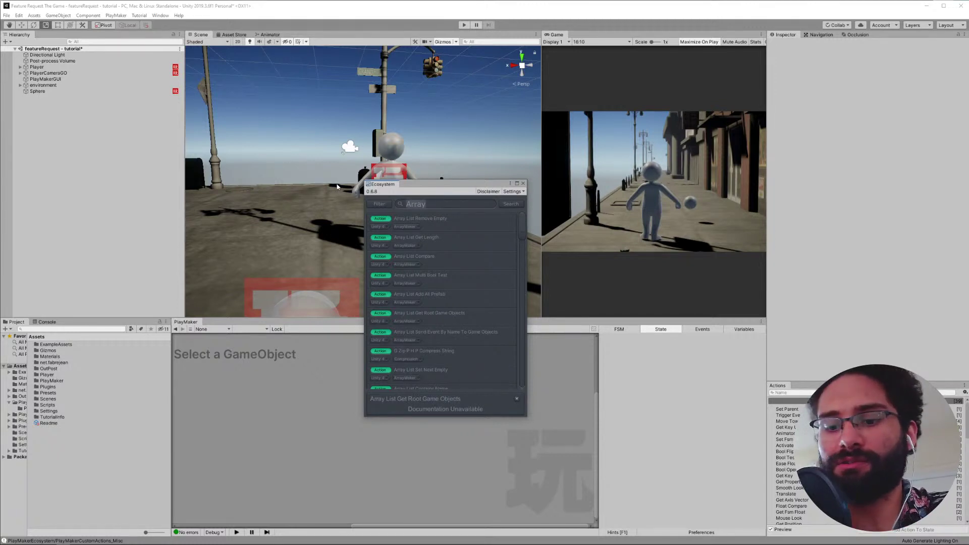
text(vector 3)
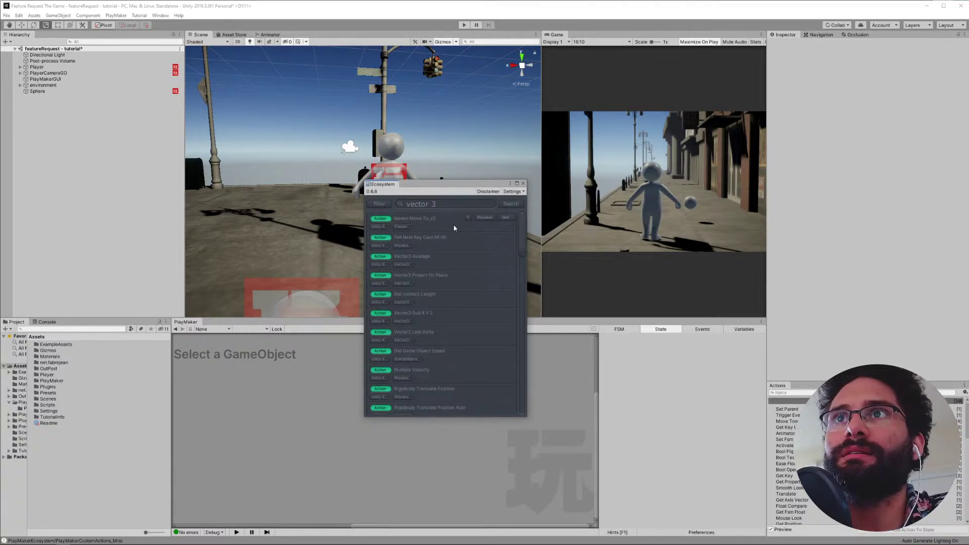
Step: Preview the Itween Move To_v2, Get Next Ray Cast All Hit and Multiply Velocity actions
click(467, 221)
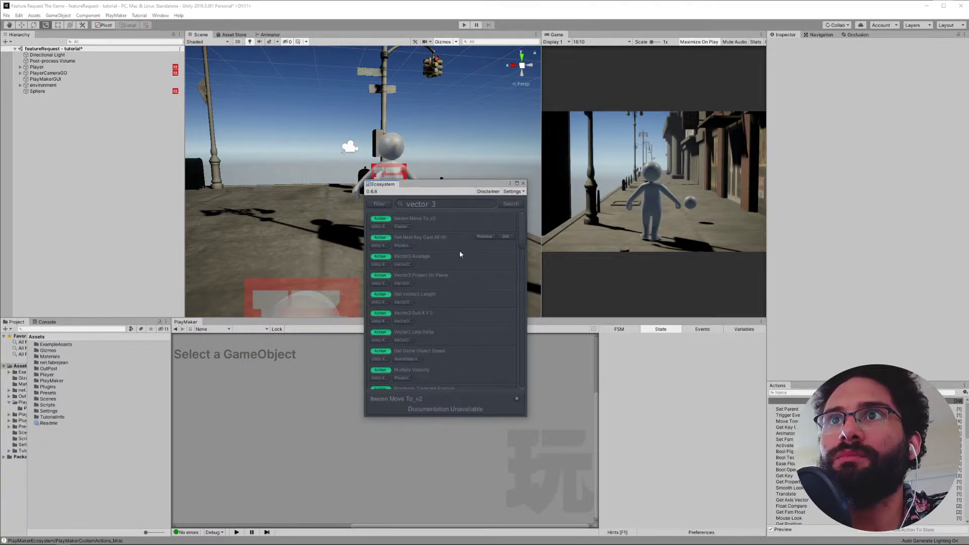
click(484, 236)
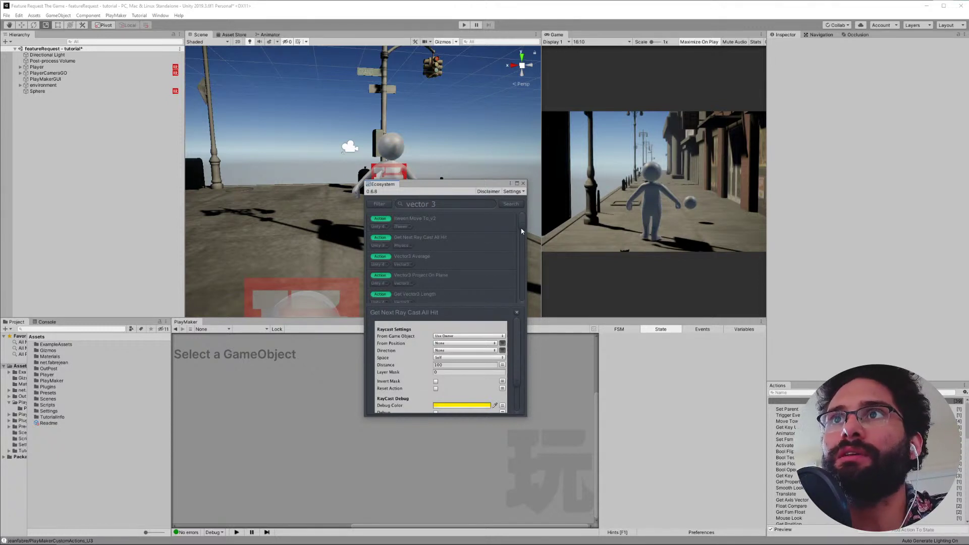
drag(514, 368, 499, 436)
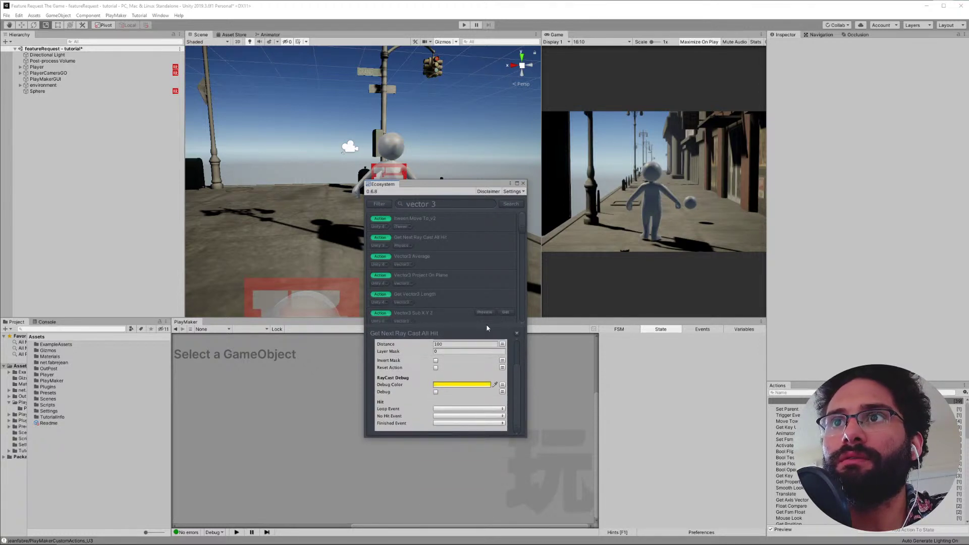
drag(517, 385, 517, 357)
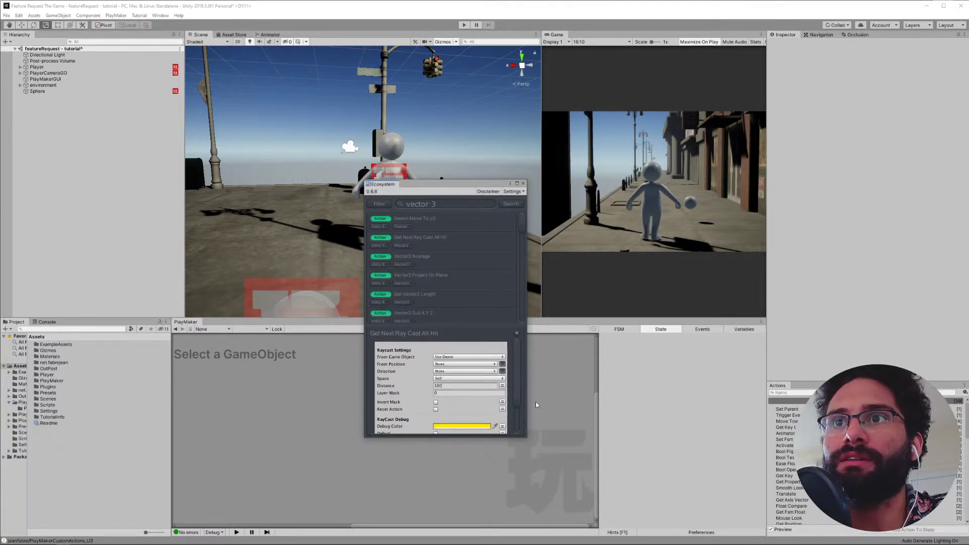
click(516, 333)
click(514, 366)
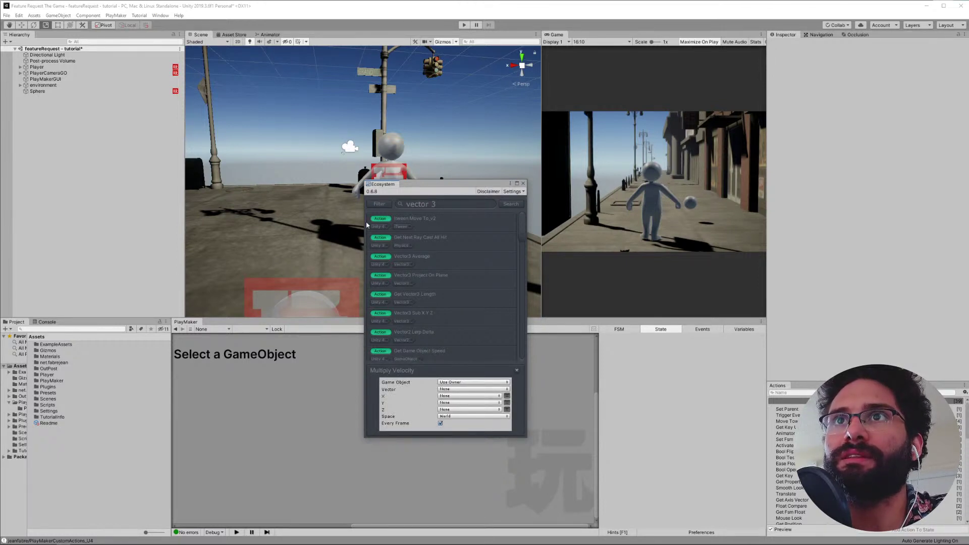
mouse_move(455, 221)
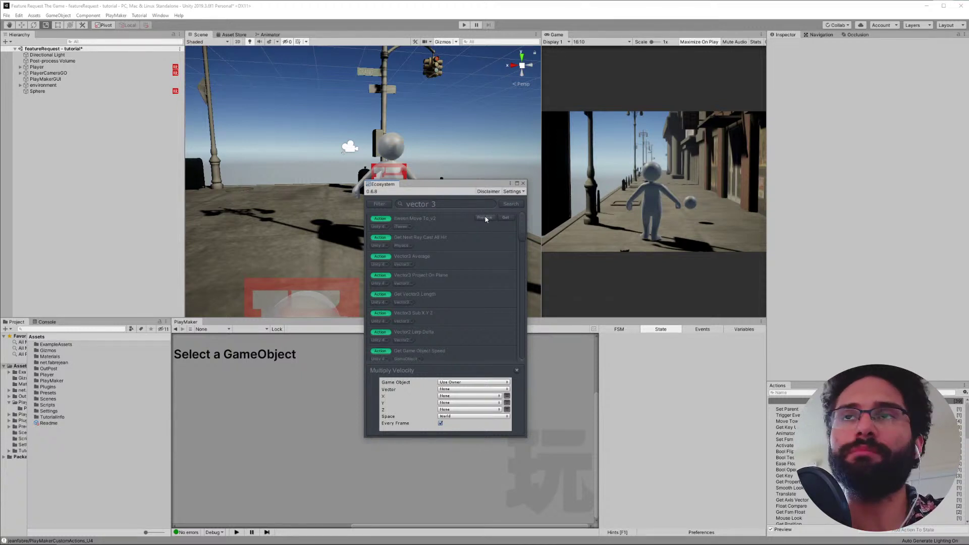
Step: Search the Ecosystem for 'arraymaker', get the Array Maker package and import all its files
double_click(456, 205)
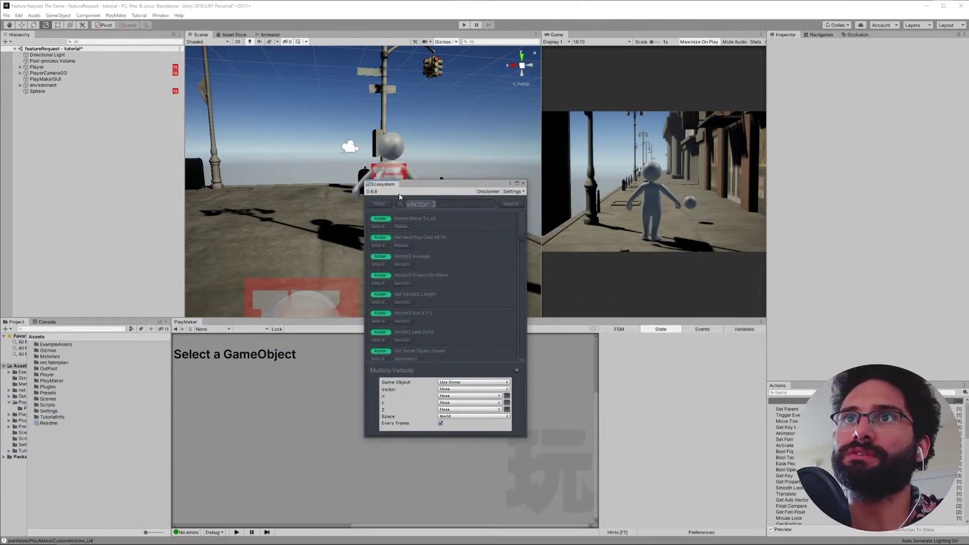
key(BackSpace)
text(rrayma)
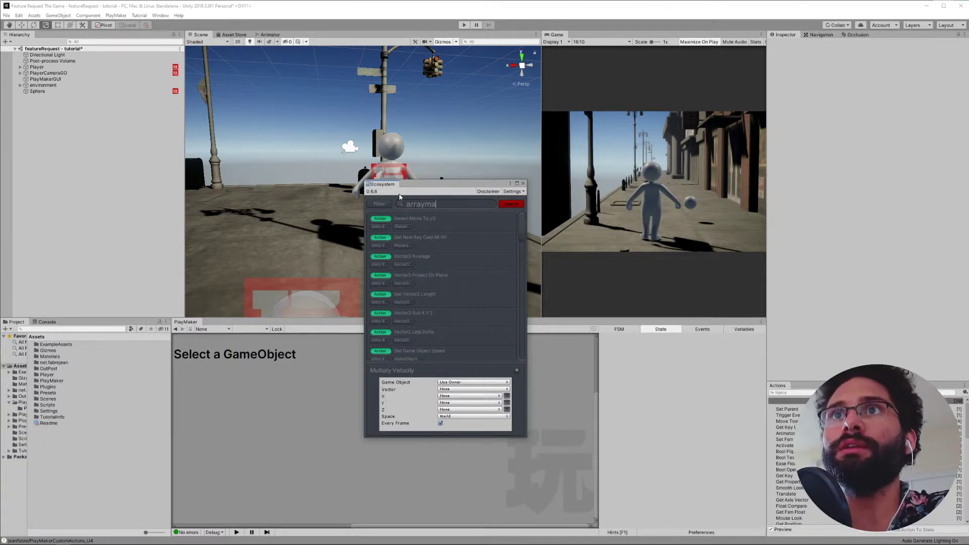
text(ker)
key(Return)
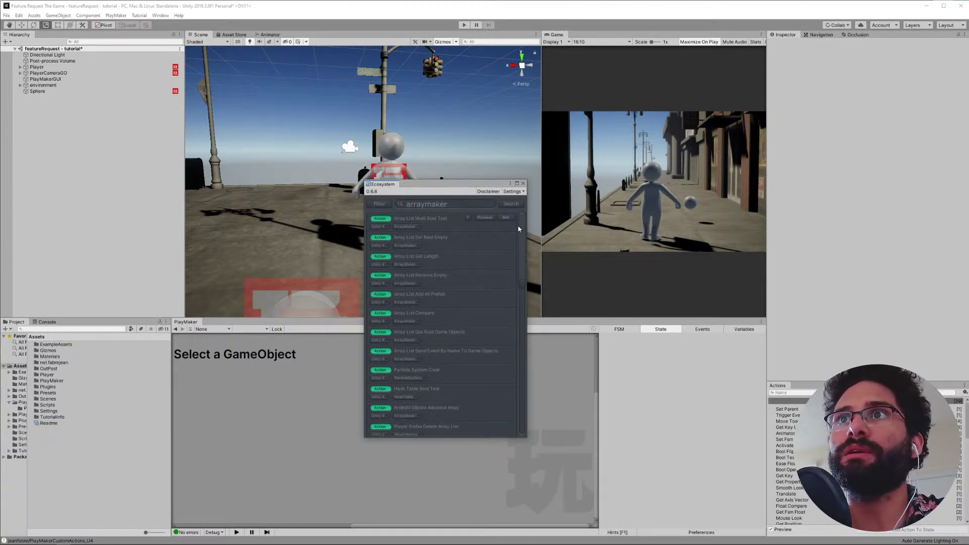
scroll(516, 341, down, 5)
scroll(502, 391, down, 5)
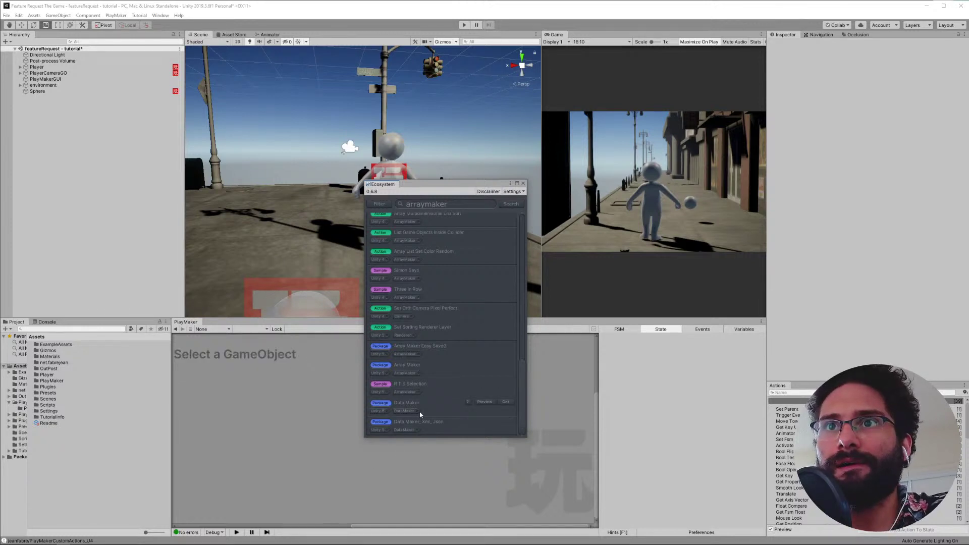
click(470, 365)
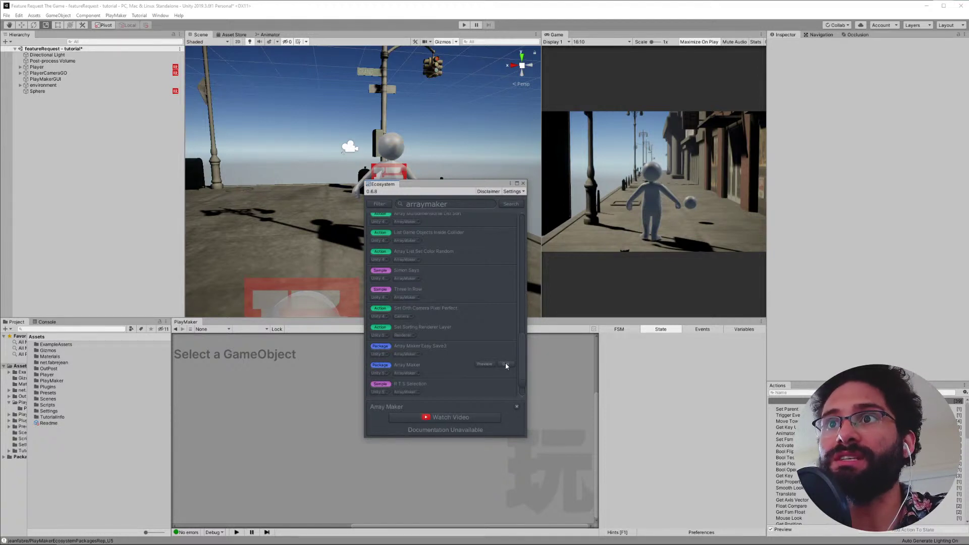
click(505, 363)
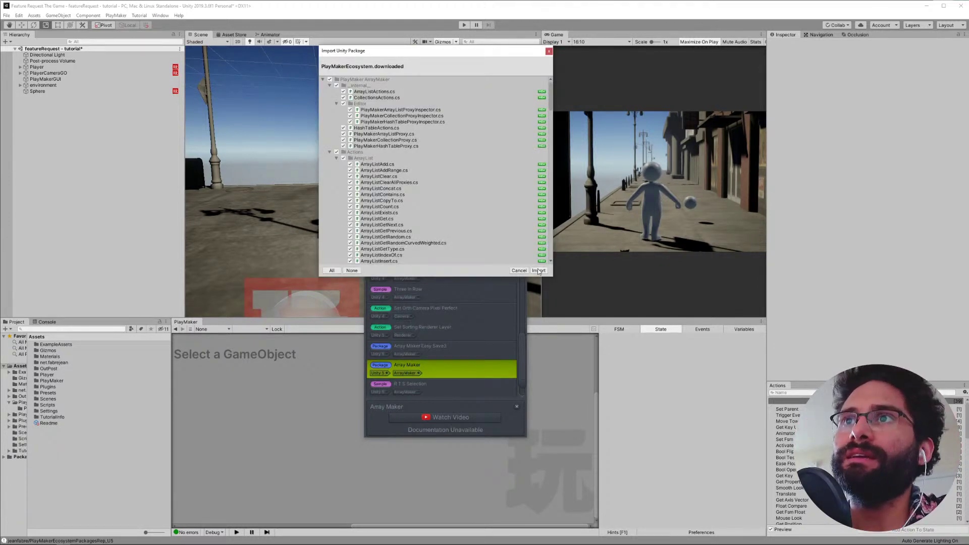
click(538, 272)
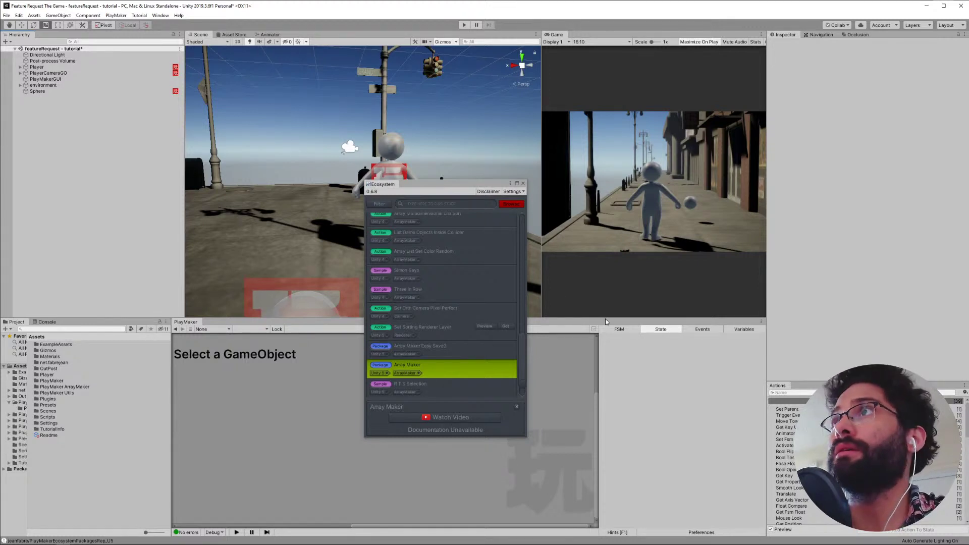
Step: Close the Ecosystem browser and add a PlayMaker Array List Proxy component to the Sphere
click(522, 183)
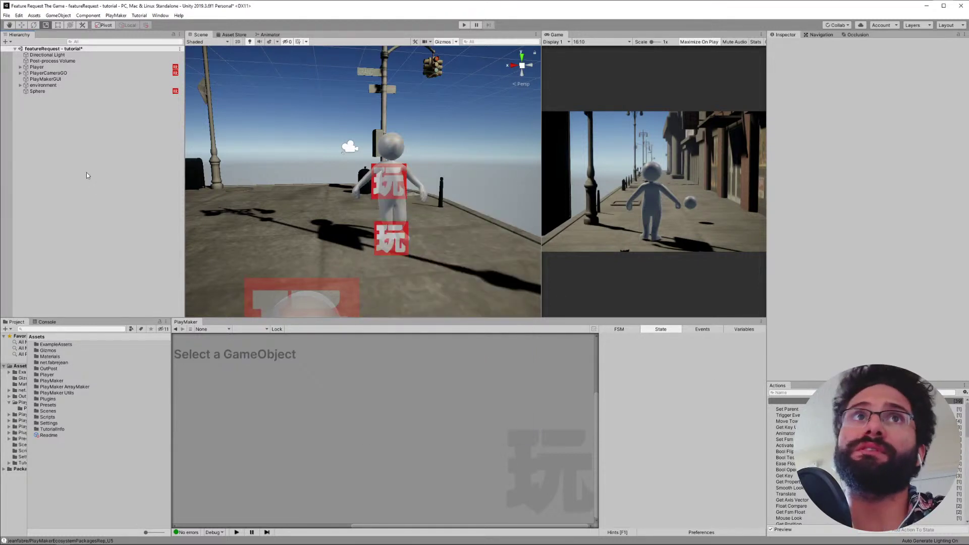
click(46, 91)
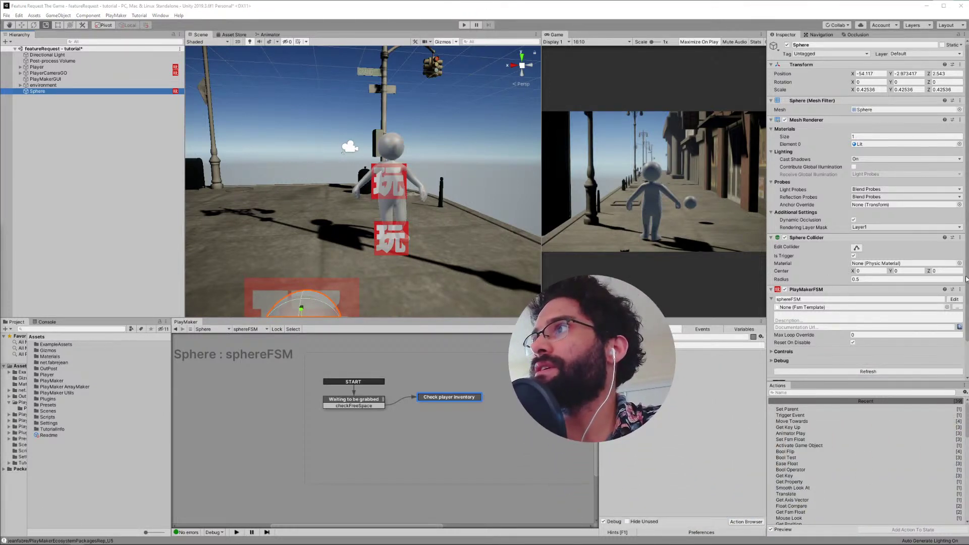
scroll(837, 375, down, 1)
scroll(838, 374, down, 1)
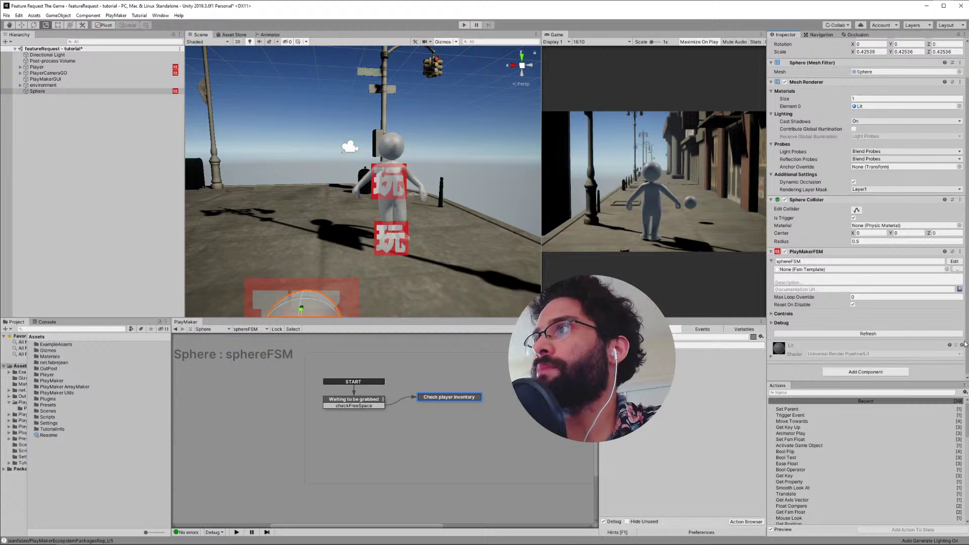
click(838, 372)
text(array)
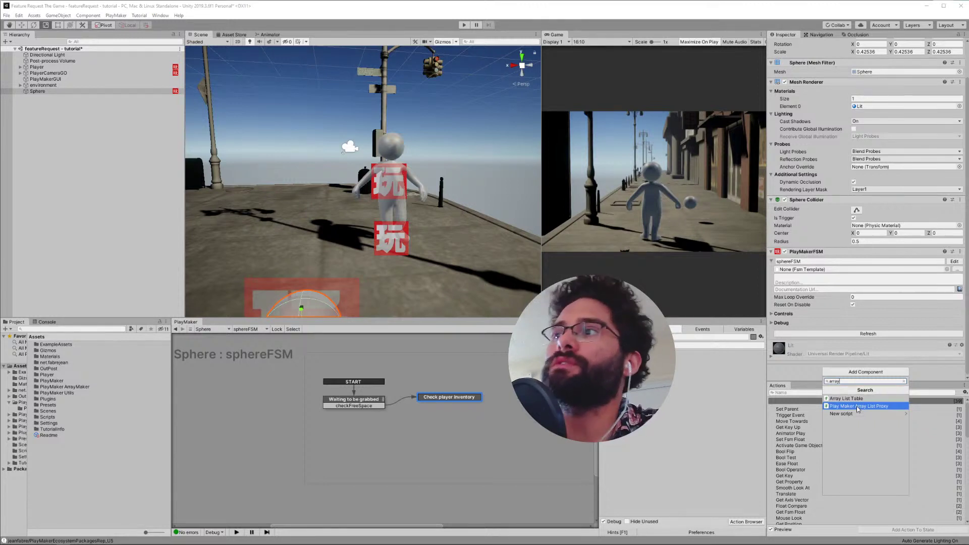
click(858, 407)
scroll(803, 353, down, 2)
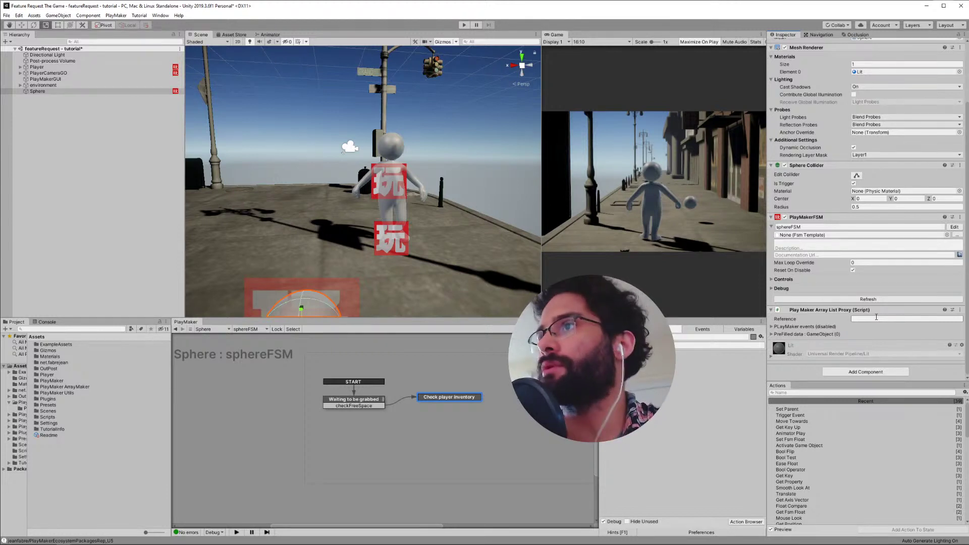
Step: Enter 'inventory' as the Reference name of the Sphere's Array List Proxy
click(876, 318)
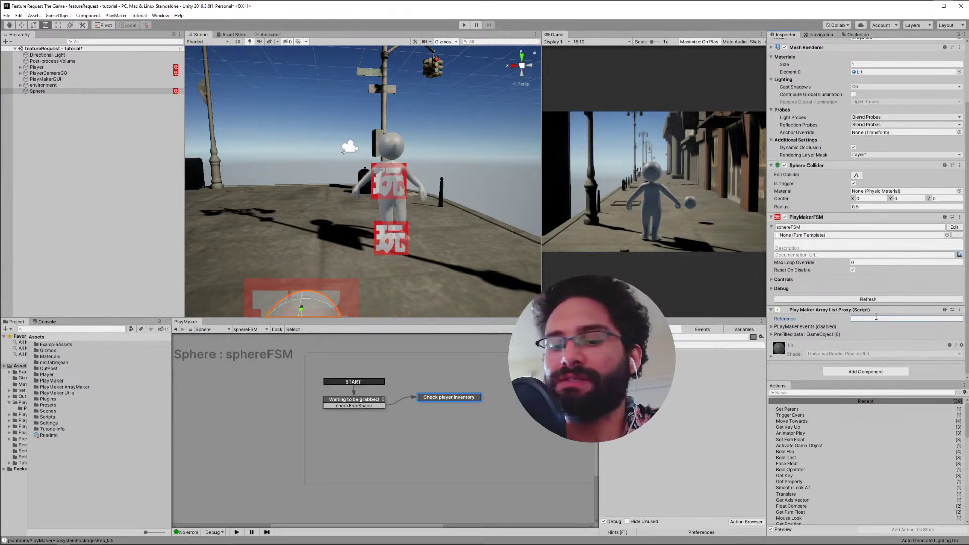
text(inventory)
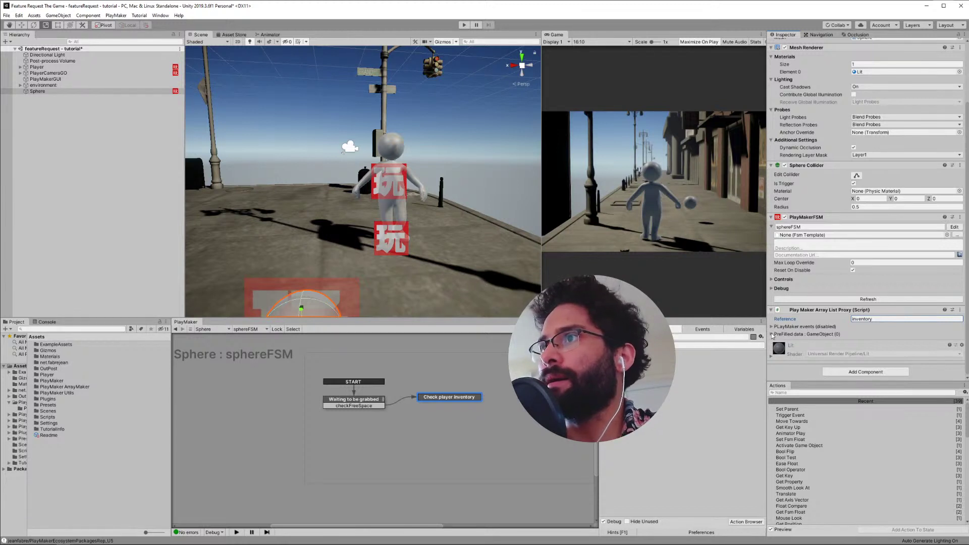
key(Return)
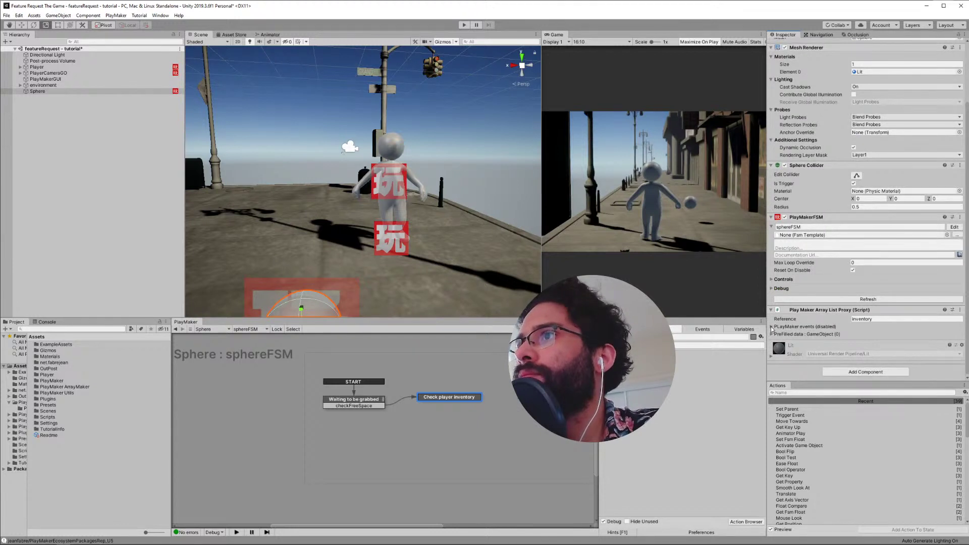
Step: Expand the proxy's events and prefilled data, tick Live update, and keep Game Object prefill type
click(790, 327)
click(793, 342)
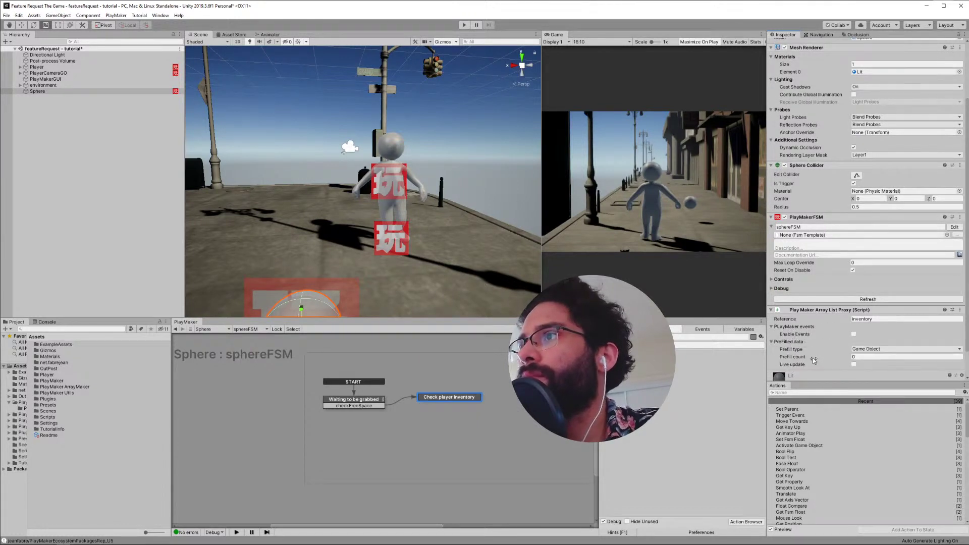
scroll(815, 359, down, 2)
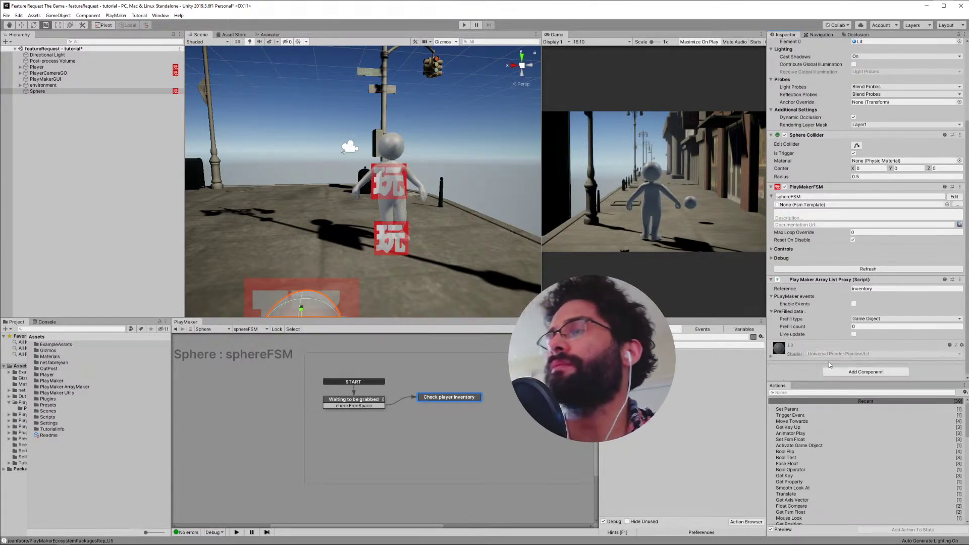
click(853, 334)
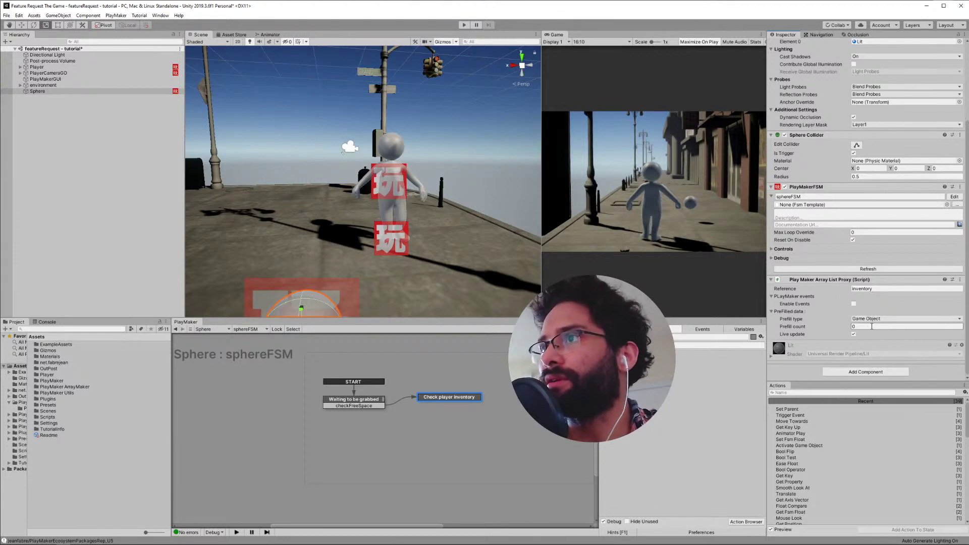
click(864, 319)
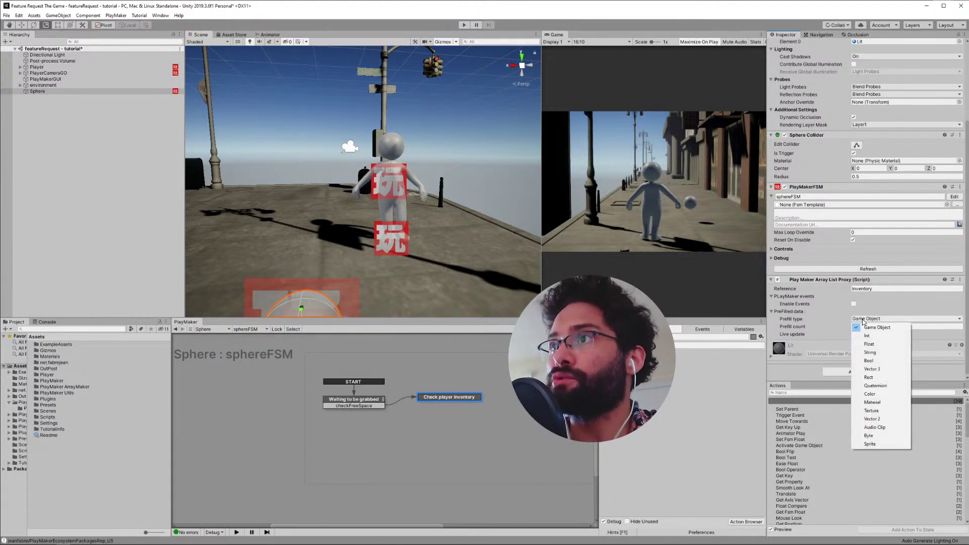
click(916, 310)
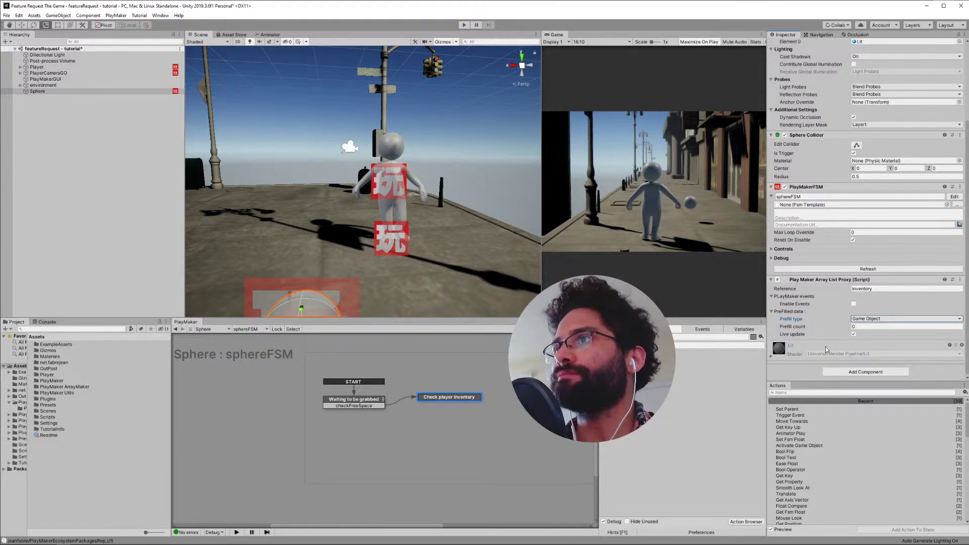
click(444, 402)
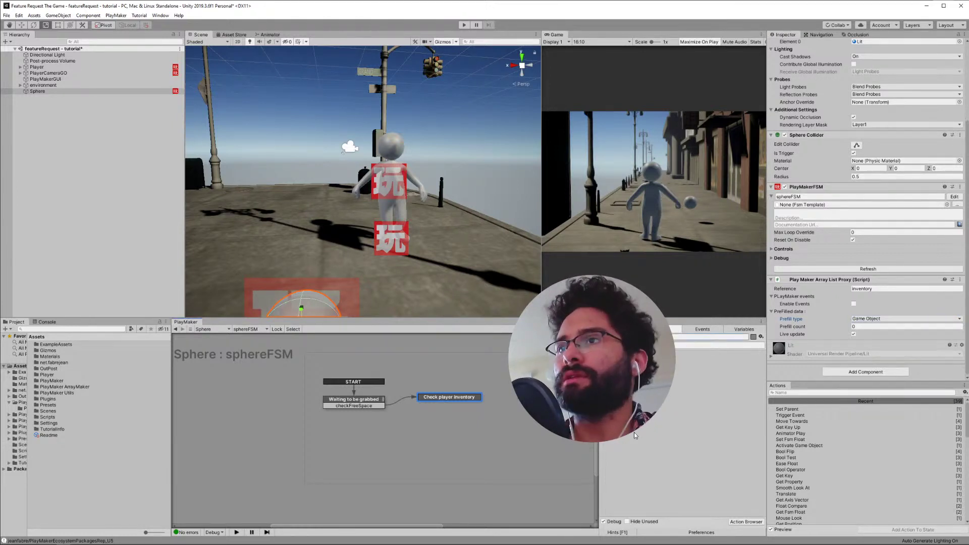
Step: Find Array List Add under ArrayMaker/ArrayList and drag it into the Check player inventory state
click(787, 393)
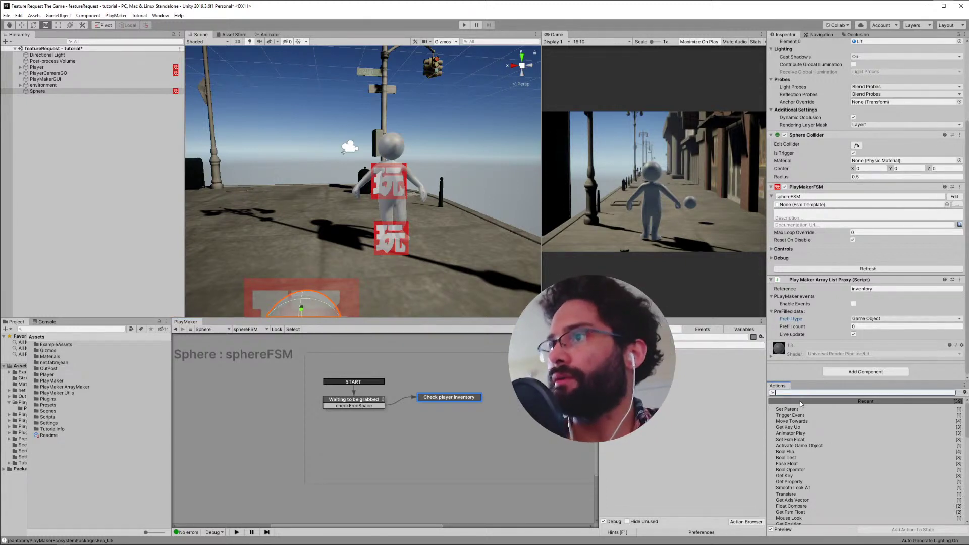
click(800, 401)
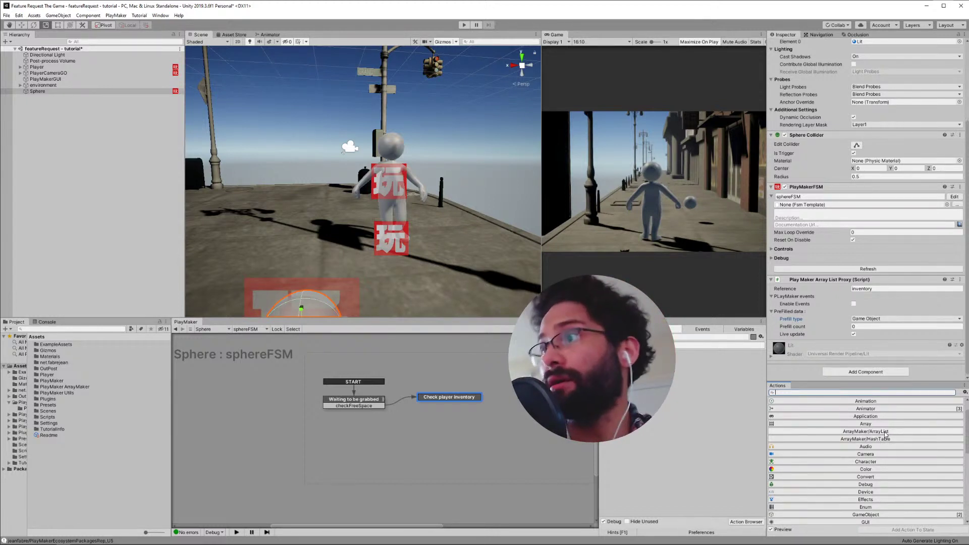
click(886, 433)
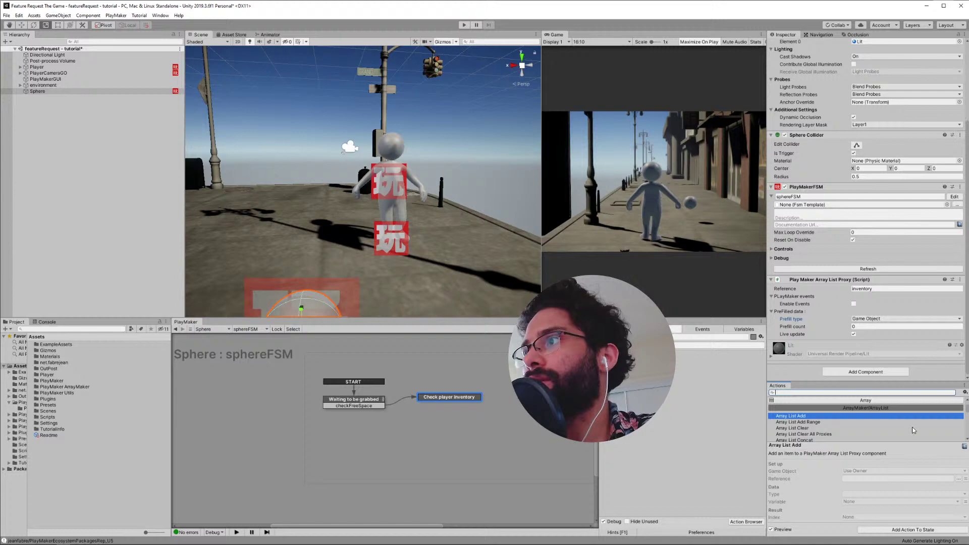
drag(921, 382, 921, 214)
drag(967, 263, 966, 305)
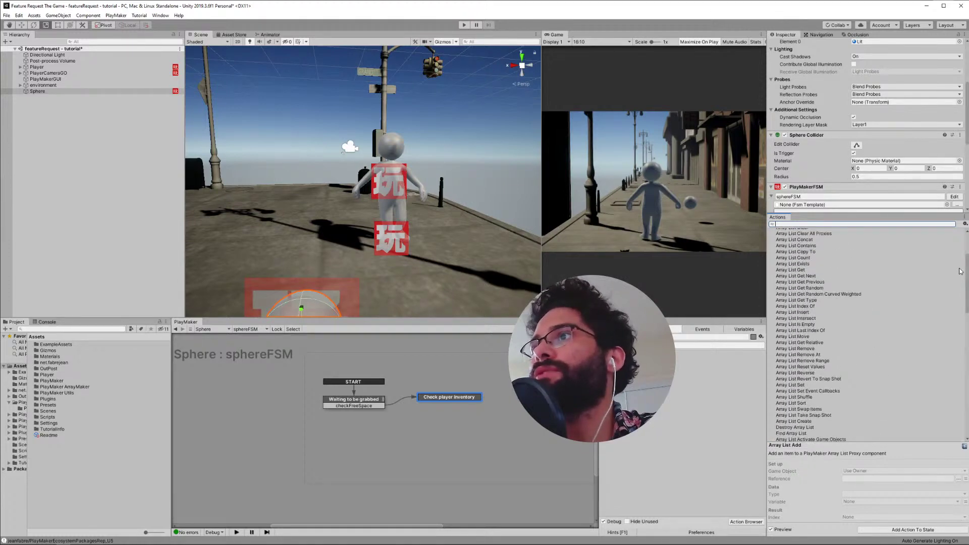
mouse_move(967, 305)
mouse_down()
mouse_move(947, 387)
mouse_move(958, 244)
mouse_up()
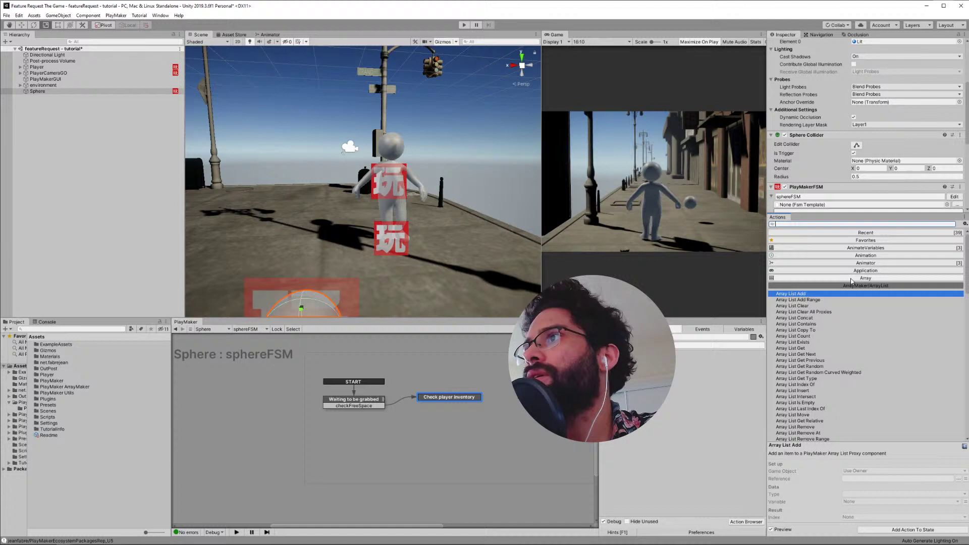
click(851, 278)
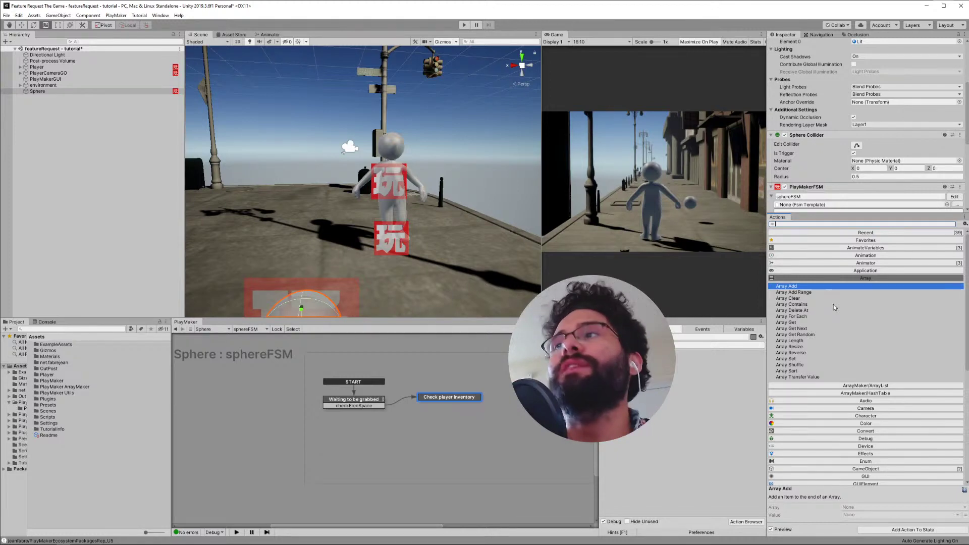
scroll(967, 291, down, 3)
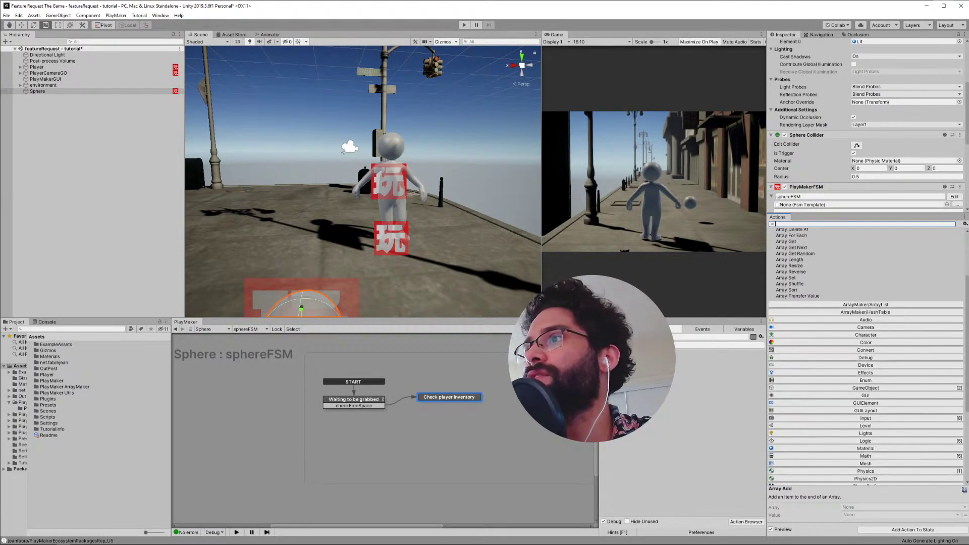
scroll(967, 290, down, 2)
scroll(967, 290, down, 3)
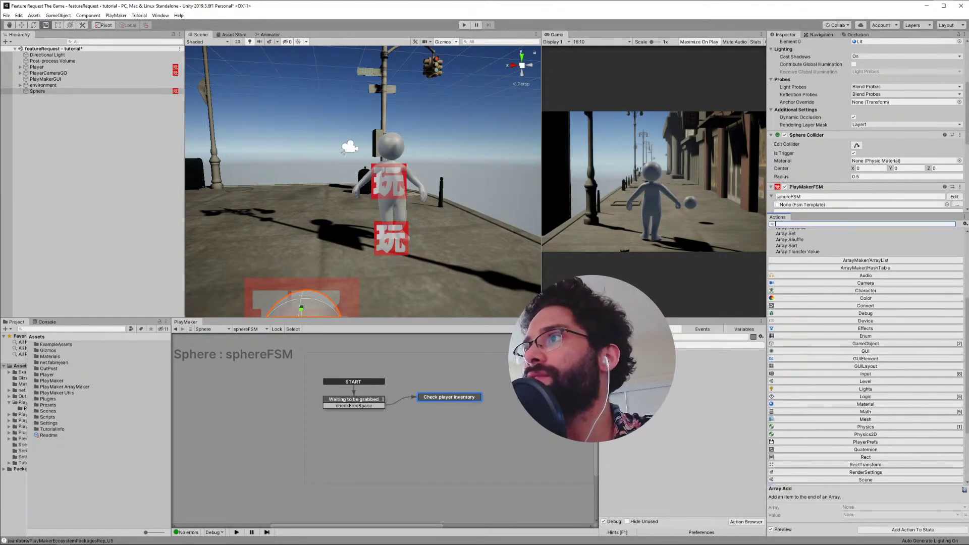
click(877, 262)
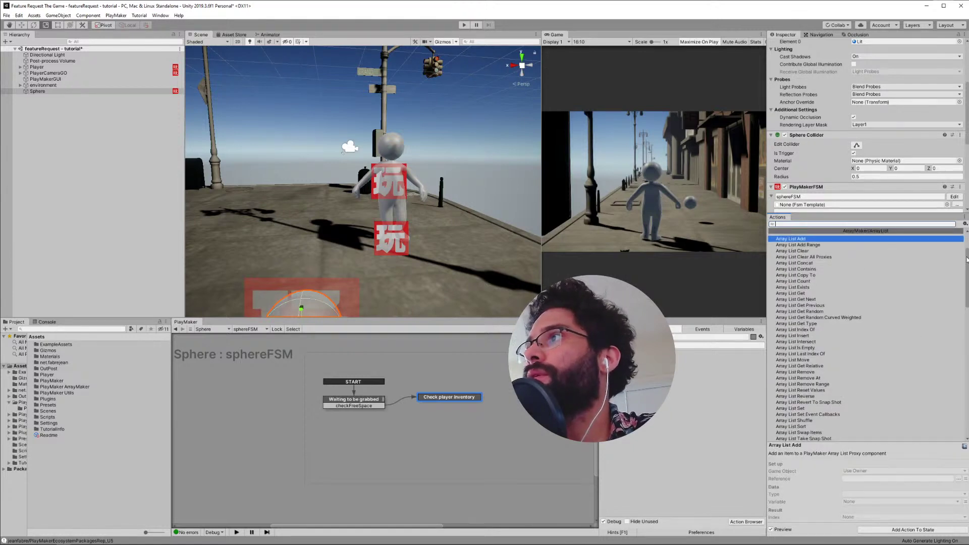
scroll(966, 259, down, 3)
scroll(965, 257, up, 3)
scroll(963, 255, up, 1)
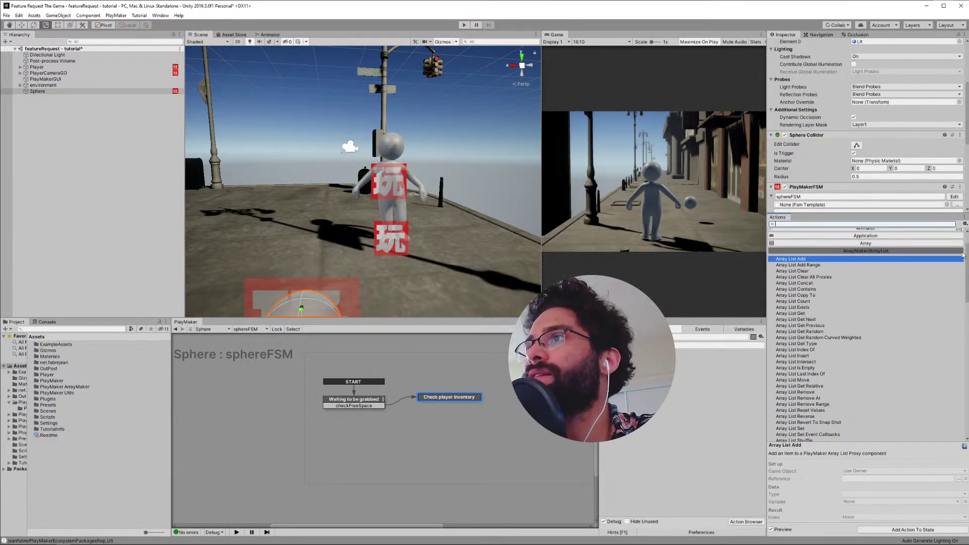
scroll(963, 256, down, 2)
scroll(962, 258, up, 1)
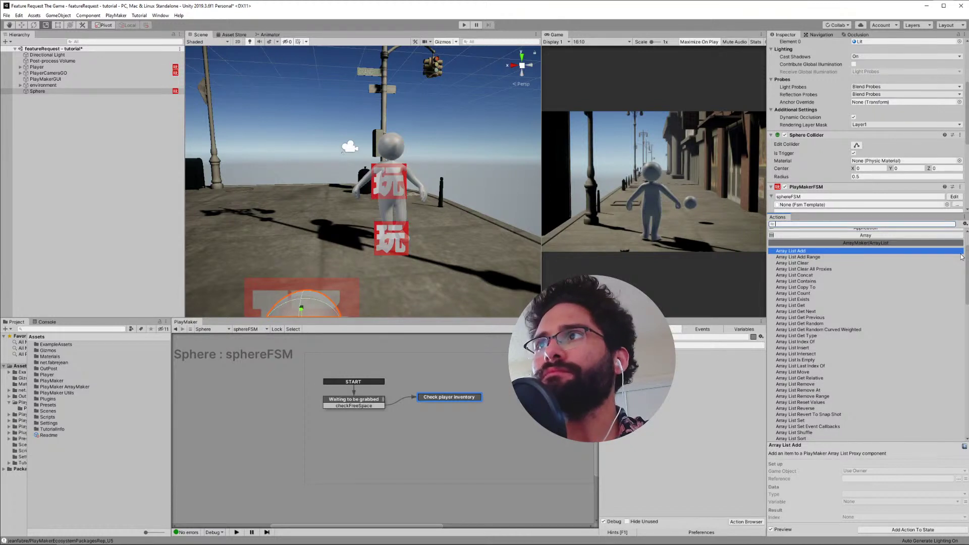
scroll(961, 258, up, 2)
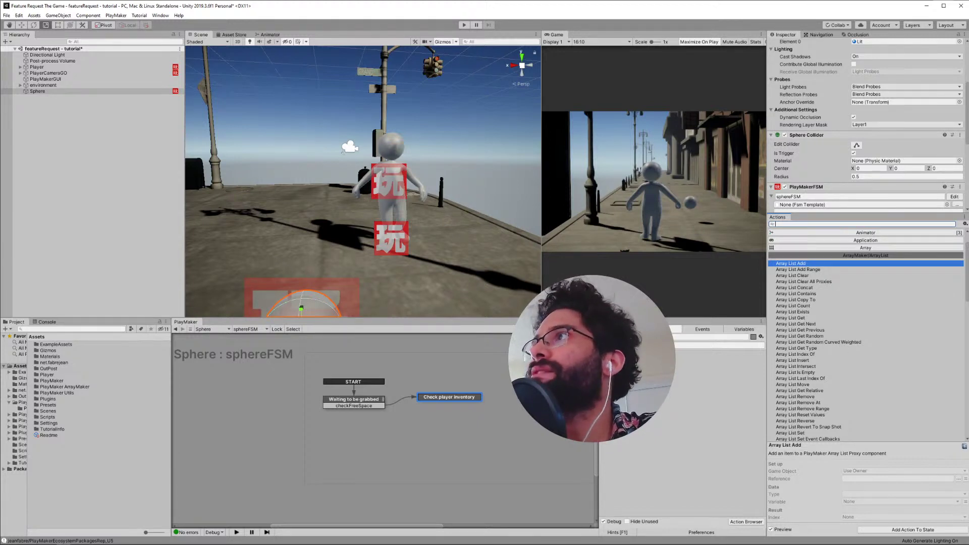
scroll(950, 190, down, 3)
scroll(960, 204, down, 3)
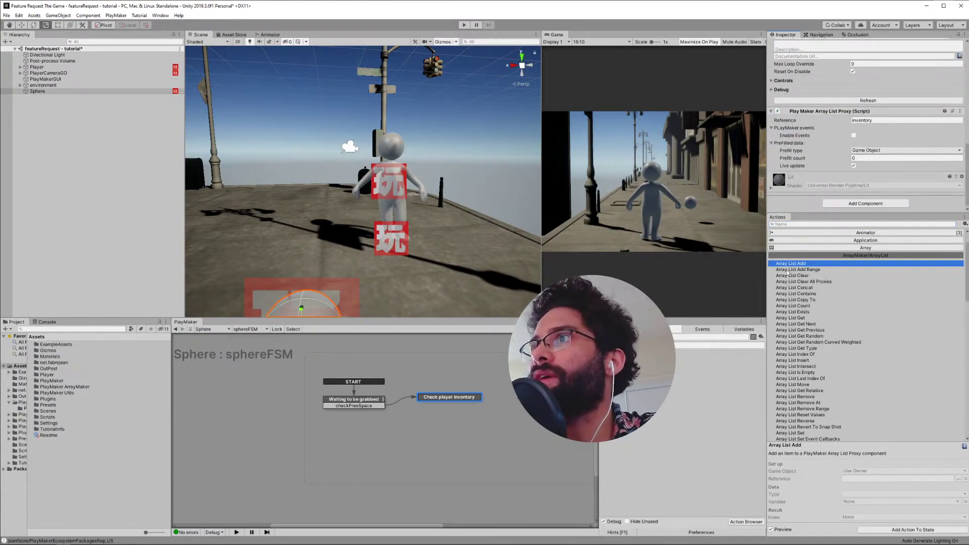
drag(787, 265, 673, 434)
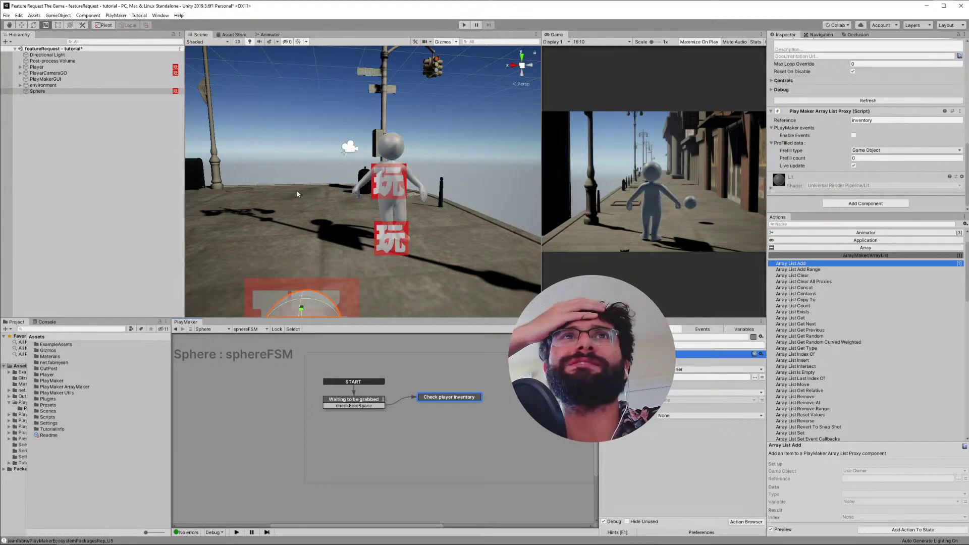
Step: Create an empty game object in the Hierarchy named Inventory
right_click(68, 142)
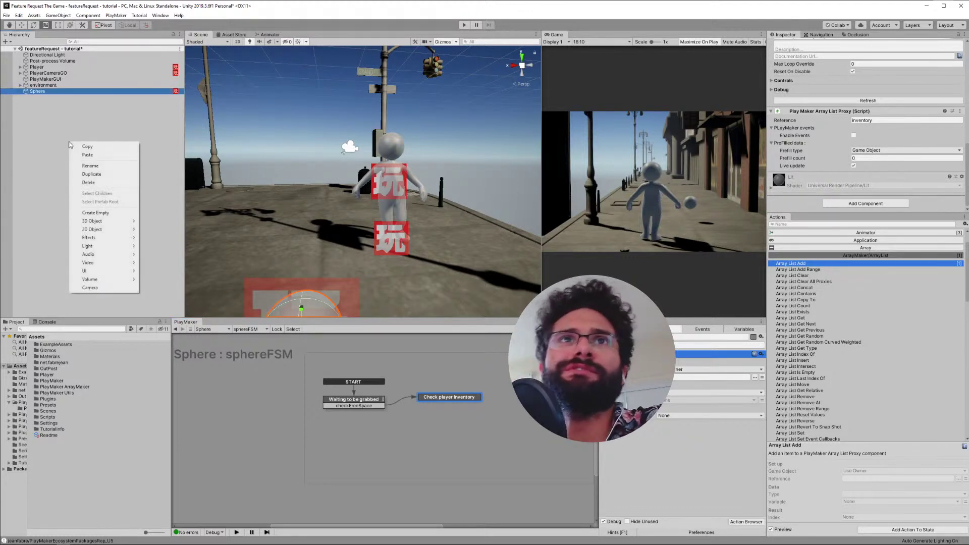
click(95, 213)
key(F2)
key(BackSpace)
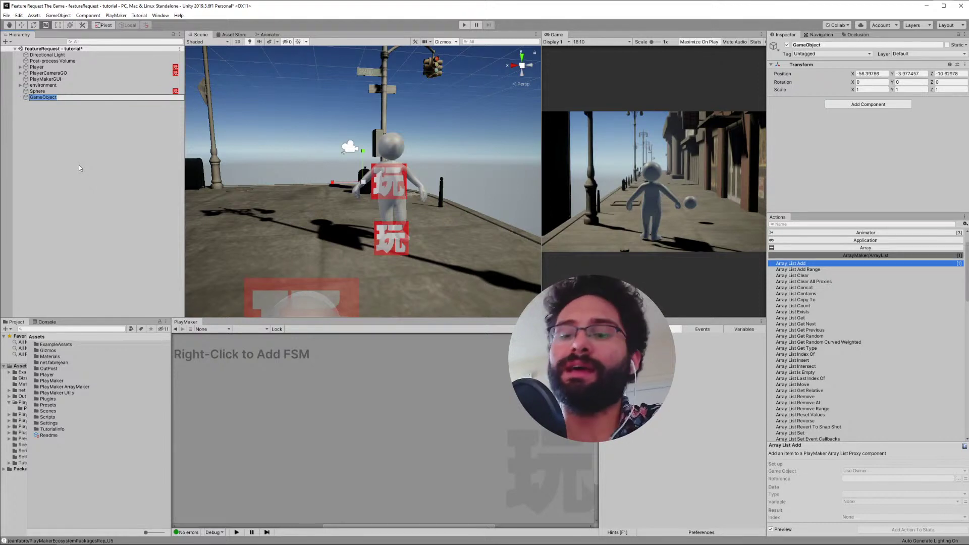
text(Inventory)
key(Return)
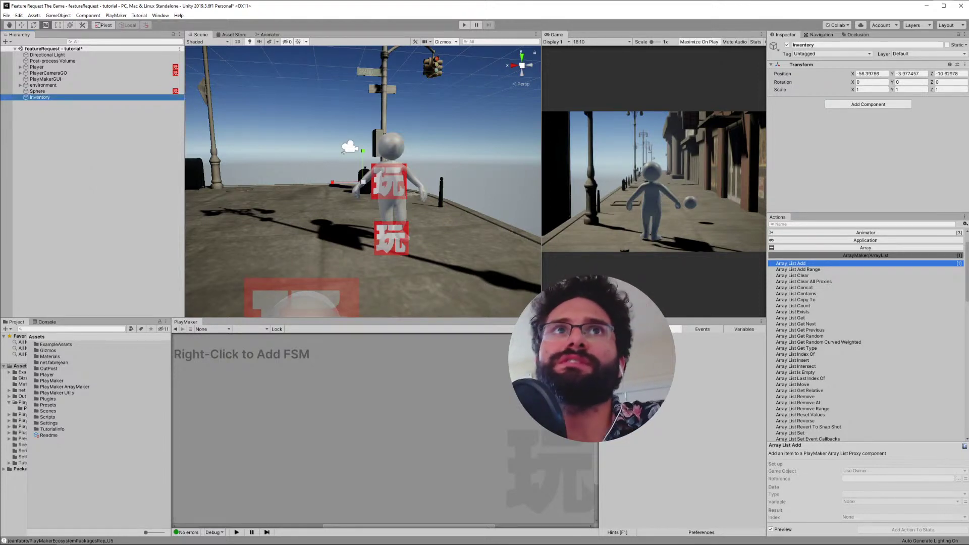
Step: Copy the Sphere's Array List Proxy component, then remove it from the Sphere
click(46, 90)
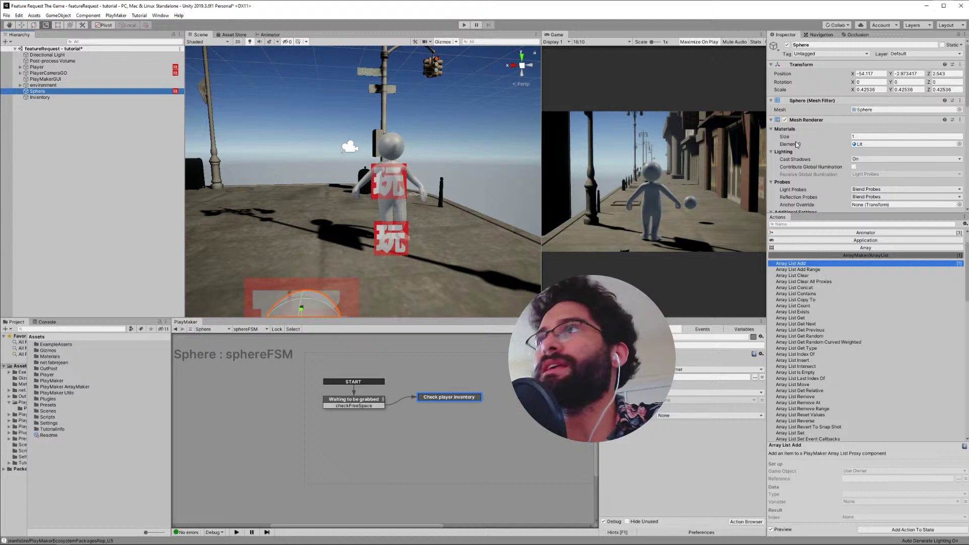
scroll(809, 136, down, 5)
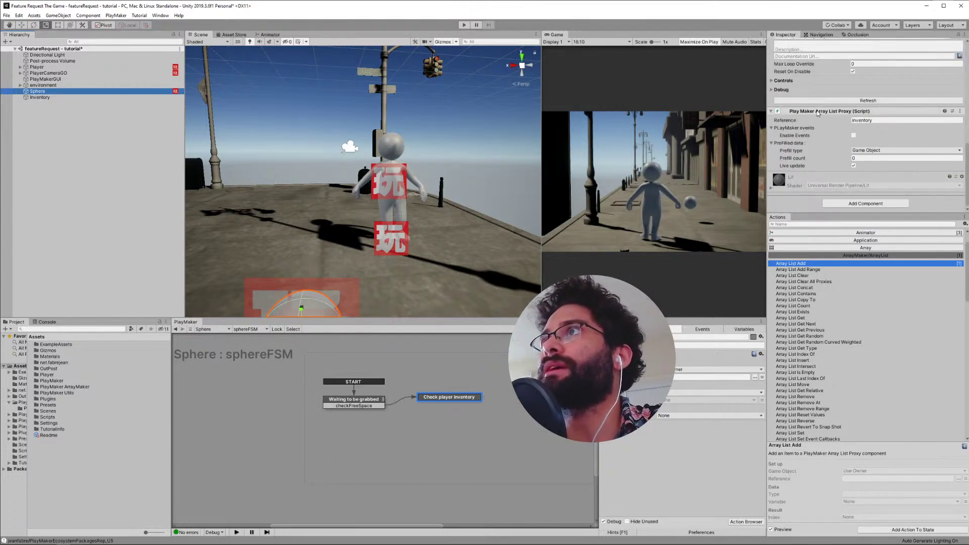
right_click(820, 111)
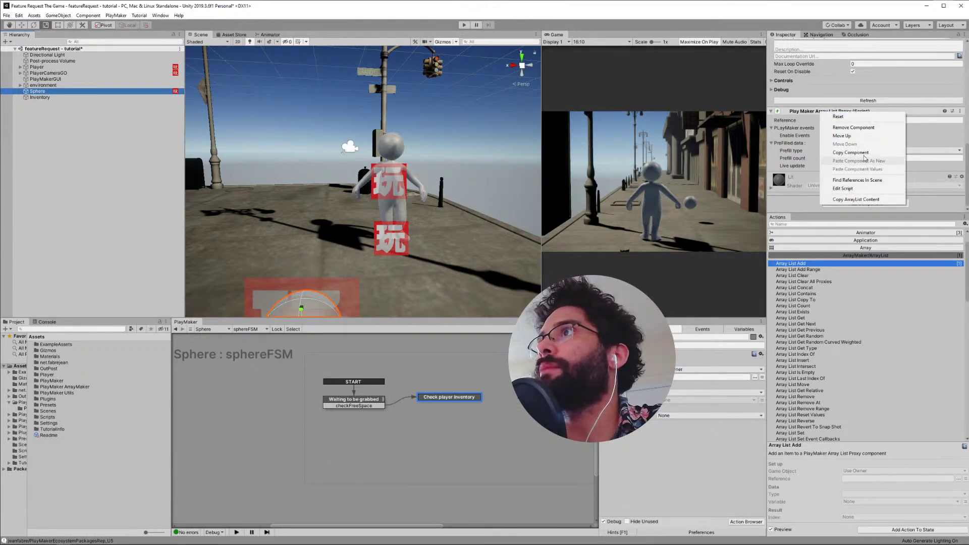
click(840, 151)
right_click(823, 110)
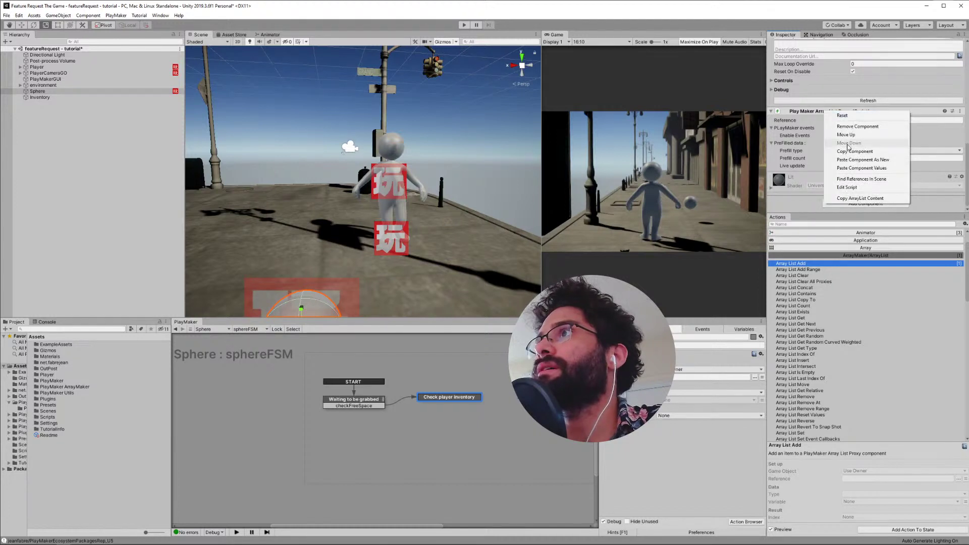
click(839, 127)
Step: Paste the copied Array List Proxy onto Inventory as a new component, then reselect the Sphere's FSM
click(40, 97)
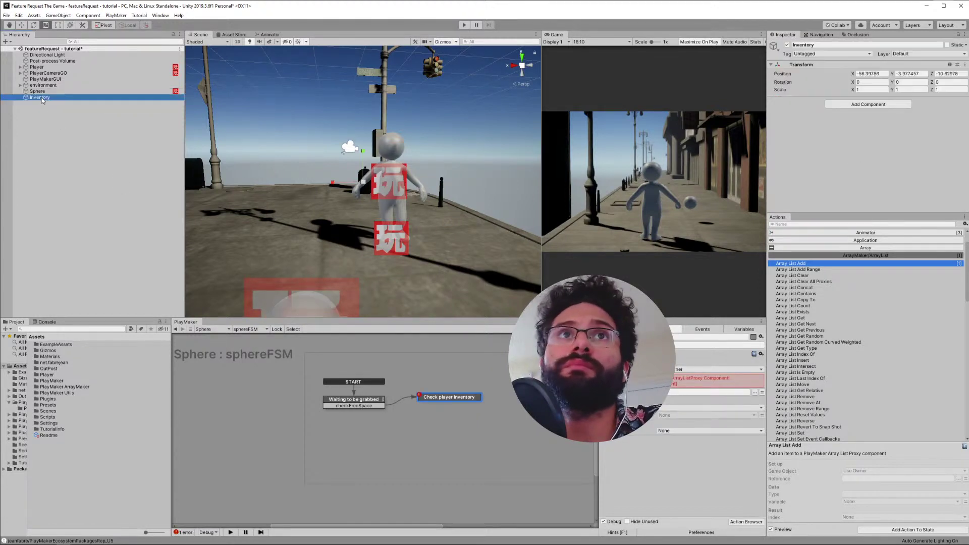
right_click(816, 67)
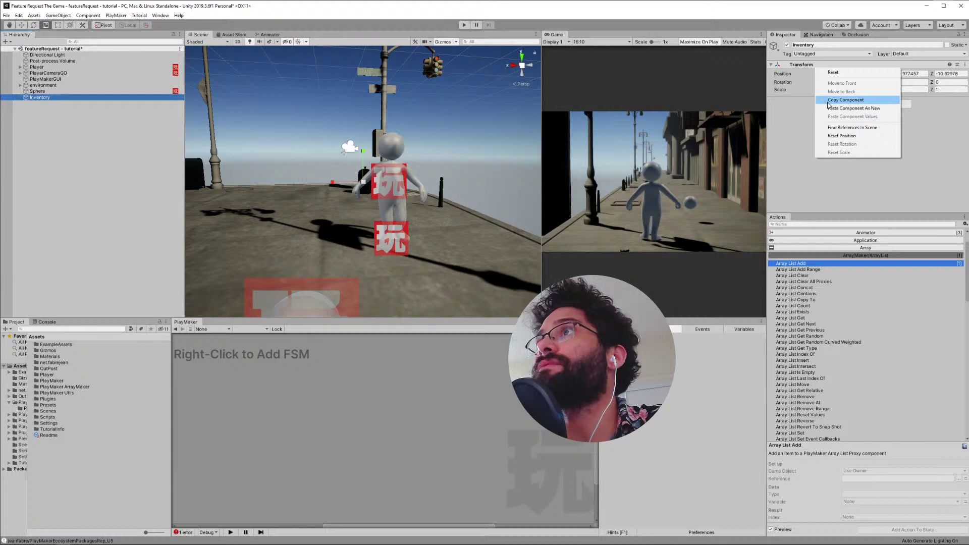
click(870, 109)
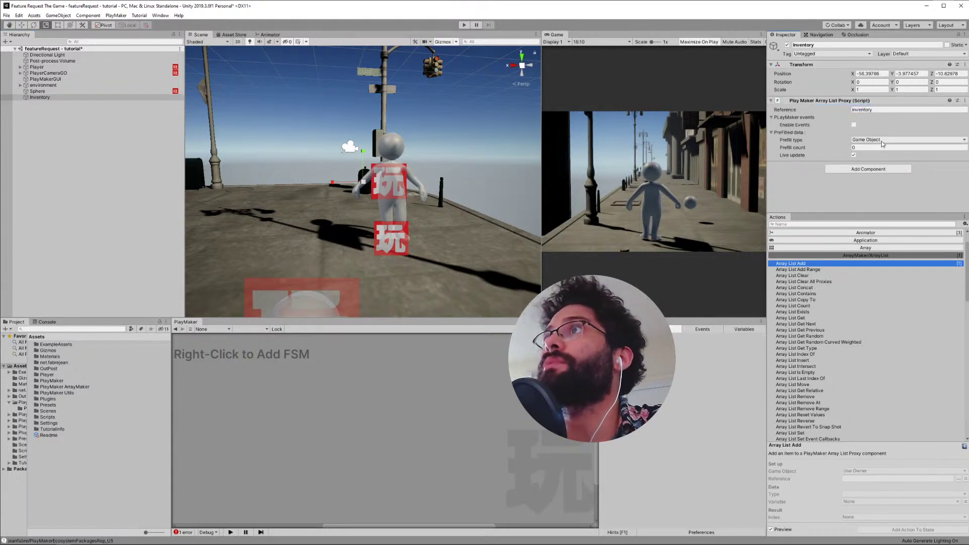
click(37, 99)
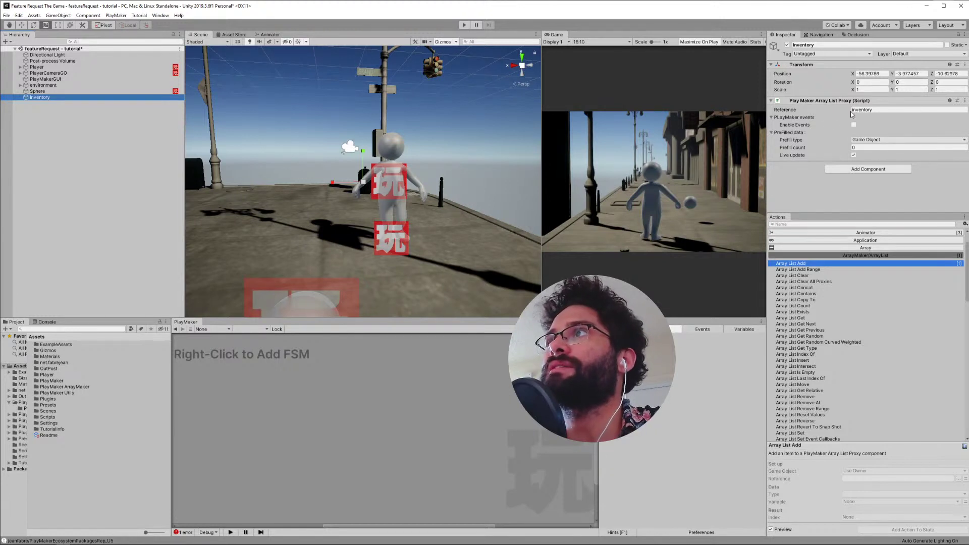
click(38, 91)
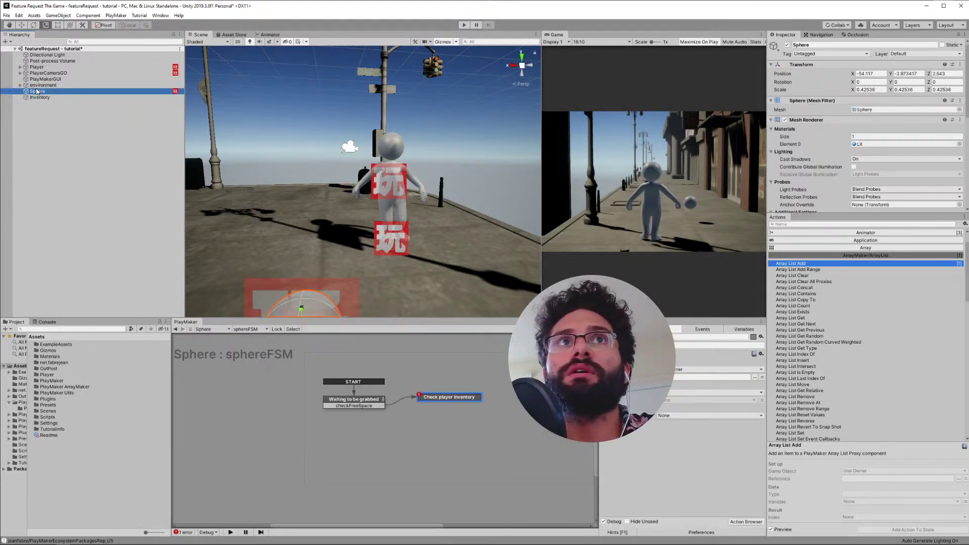
click(428, 399)
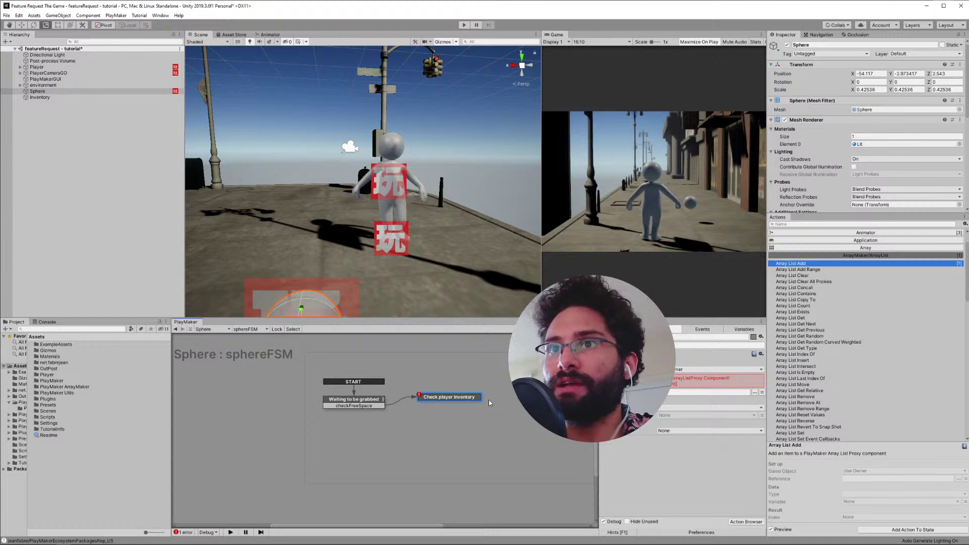
drag(457, 404, 452, 406)
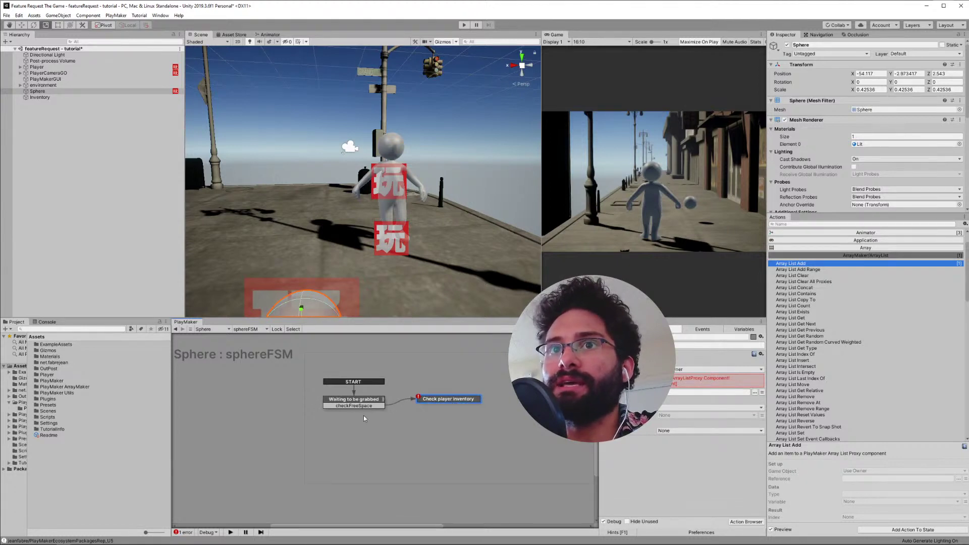
click(381, 404)
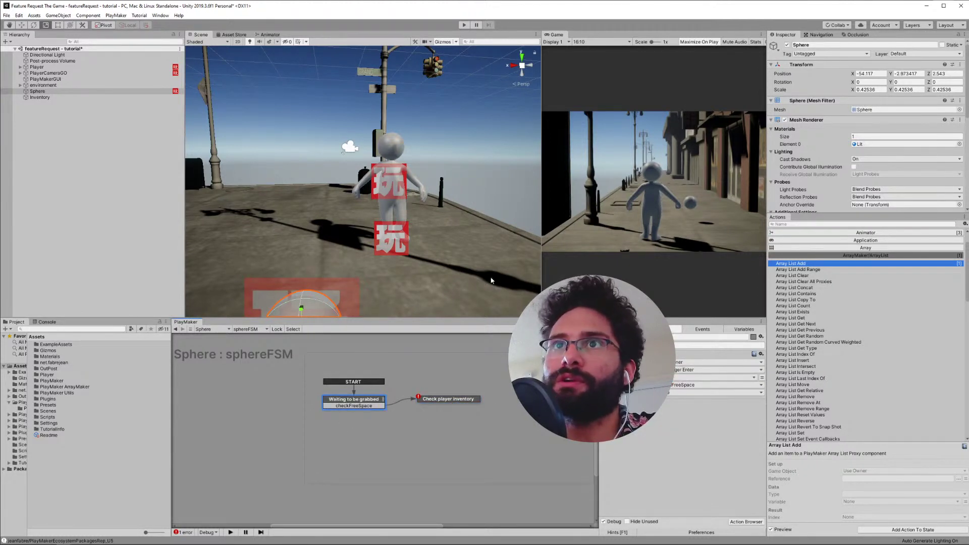
Step: Set the Array List Add Game Object to Specify Game Object, using the Inventory object
click(457, 399)
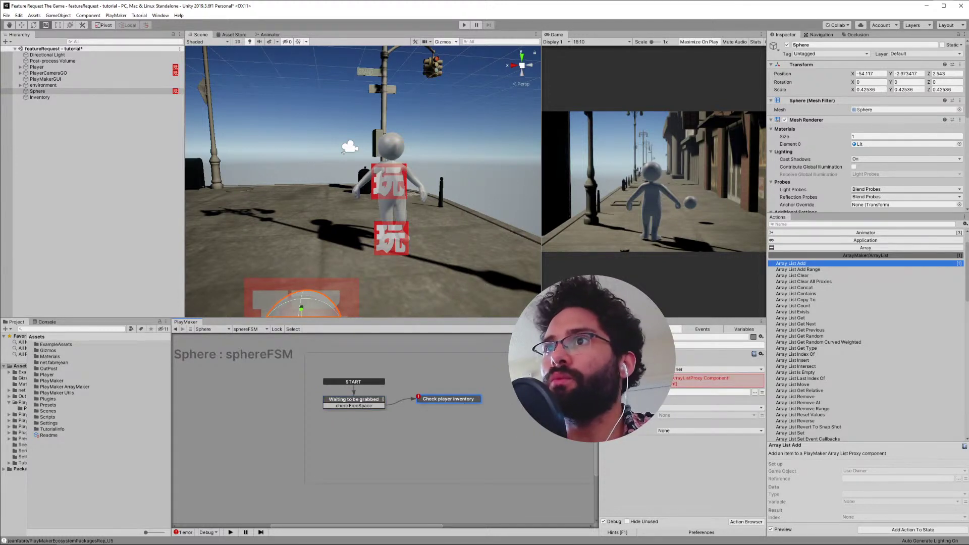
click(679, 371)
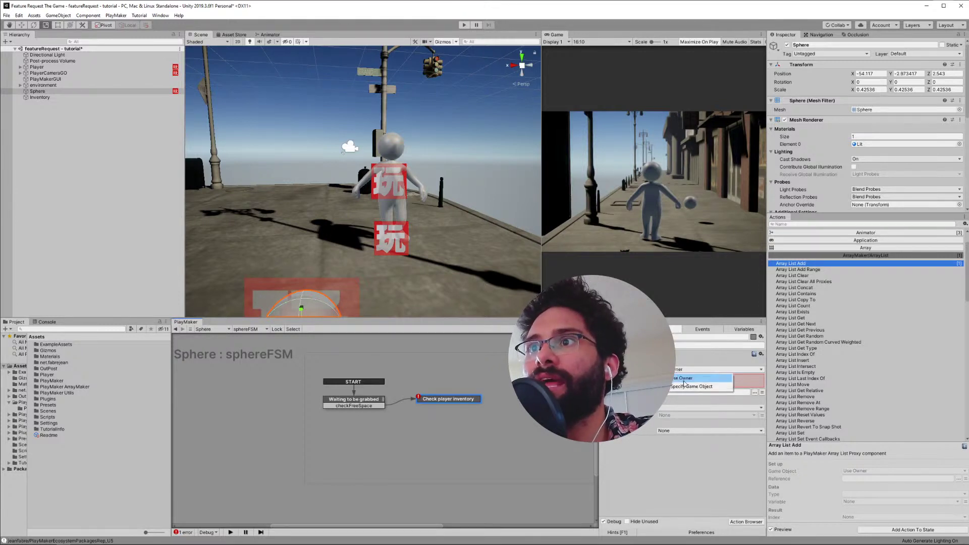
click(691, 386)
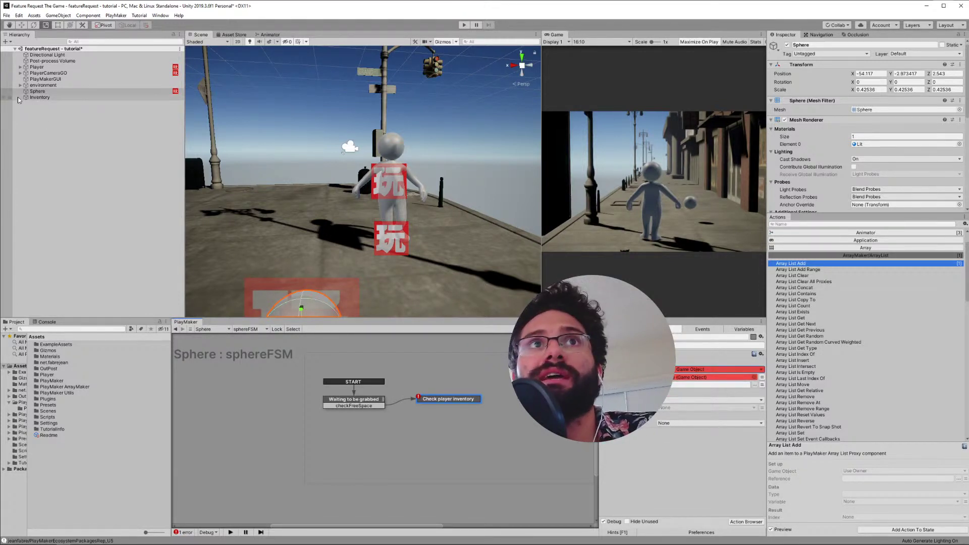
mouse_move(34, 97)
mouse_down()
mouse_move(678, 370)
mouse_move(675, 377)
mouse_up()
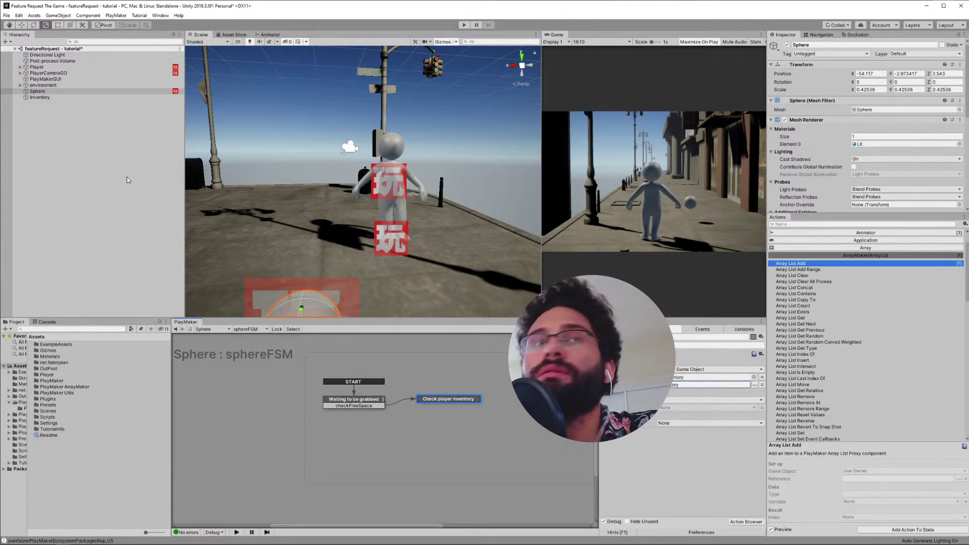
Step: Copy the proxy reference name 'inventory' into the action's Reference field
click(40, 97)
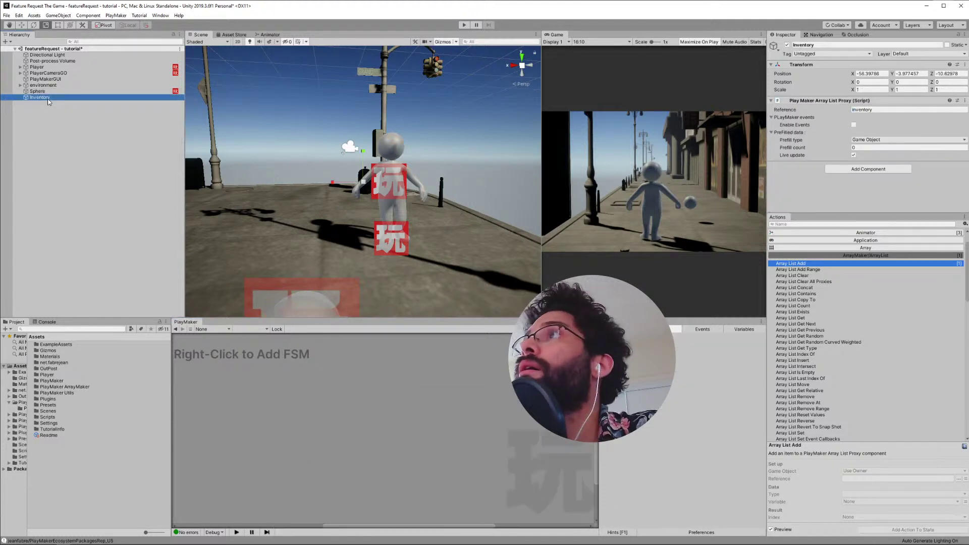
click(893, 111)
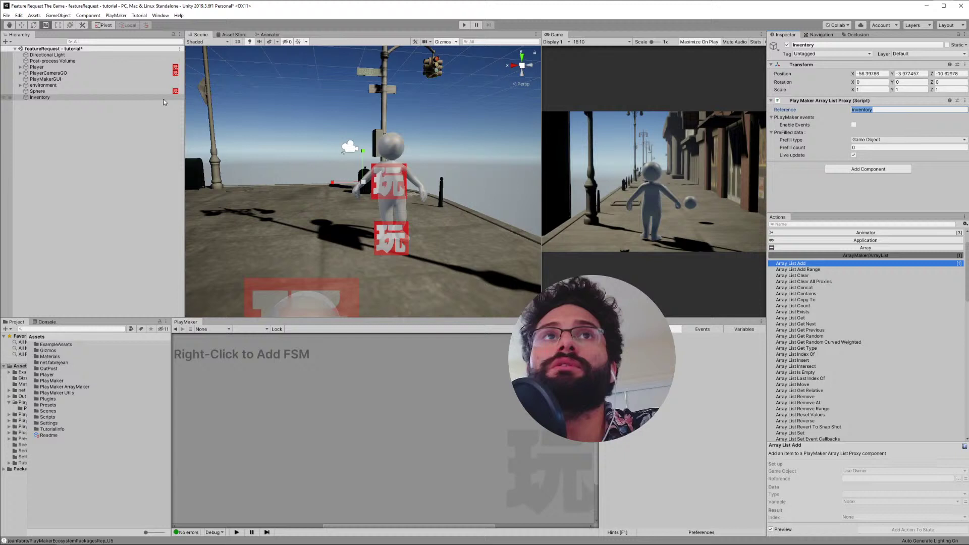
click(152, 90)
click(691, 384)
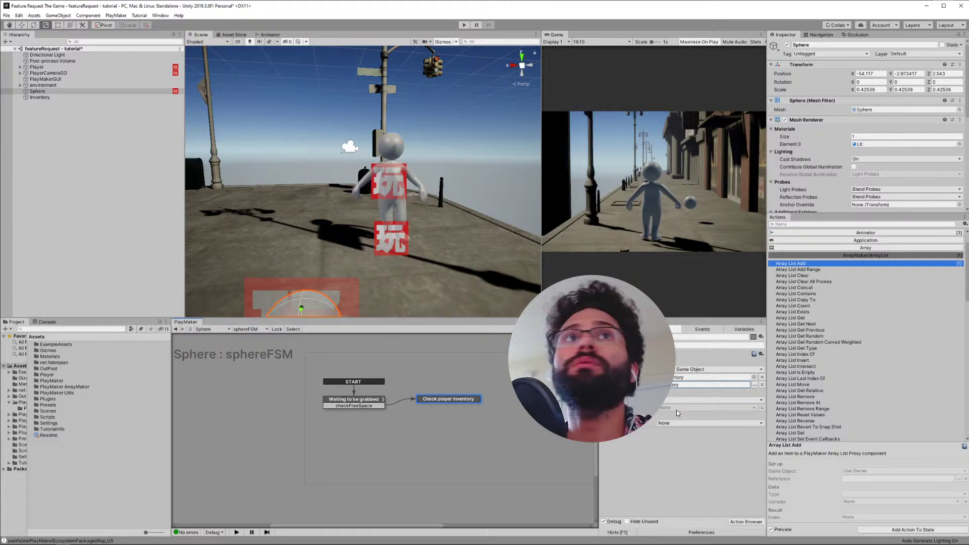
Step: Enlarge the Inventory component inspector and run a brief play-mode test
click(38, 97)
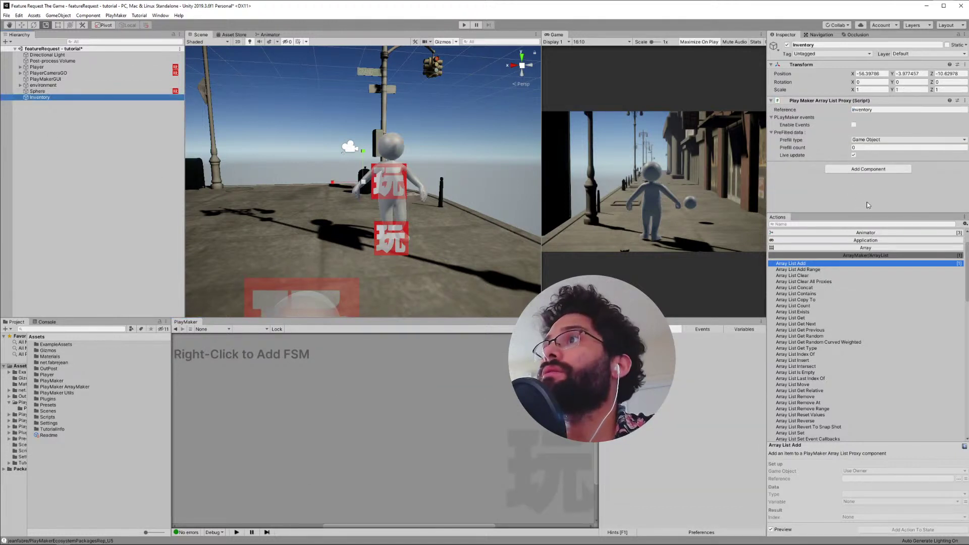
drag(847, 211, 847, 305)
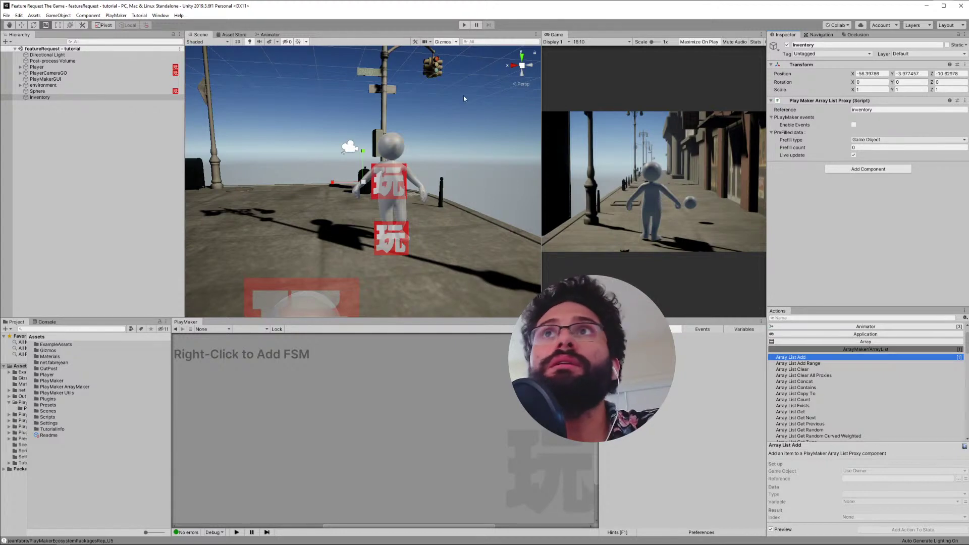
click(467, 23)
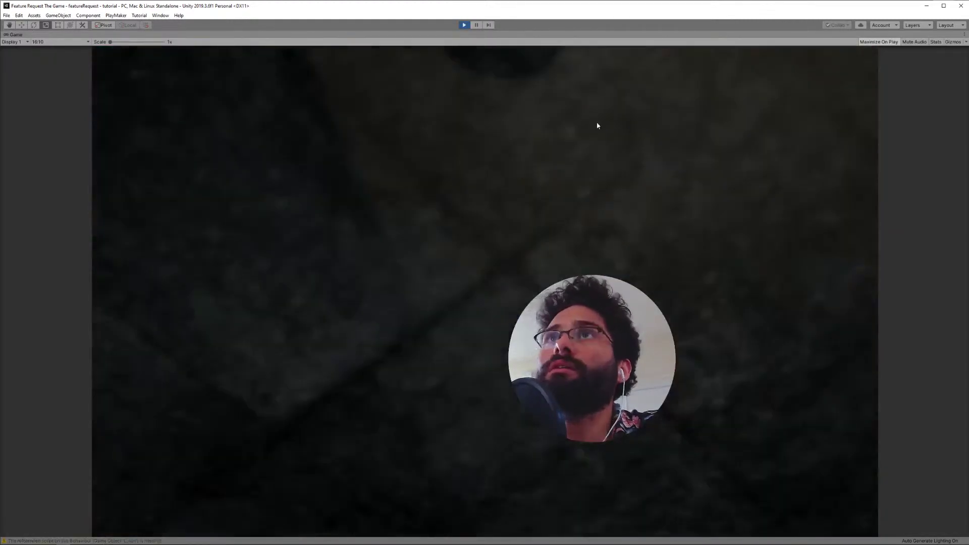
click(462, 23)
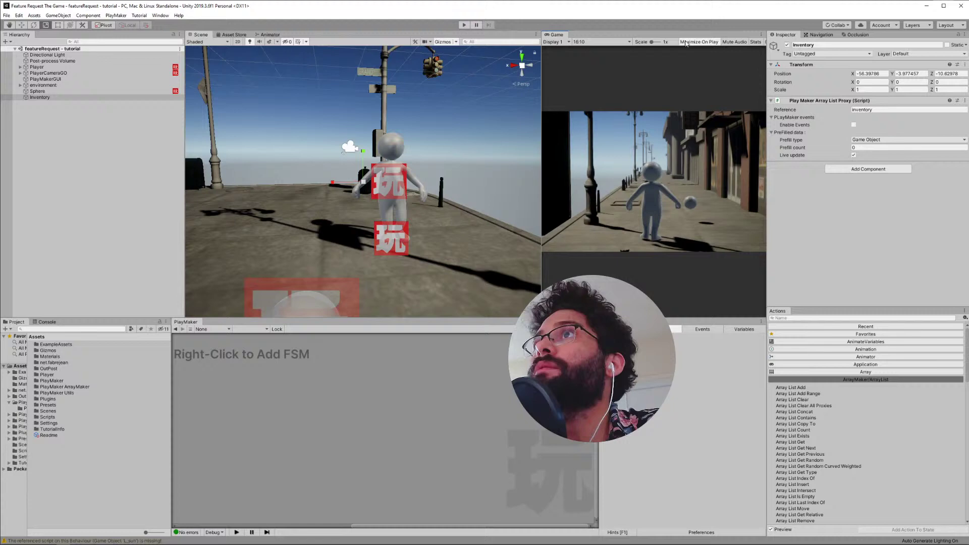
Step: Disable Maximize On Play, widen the Game view, and playtest walking to the sphere
click(685, 44)
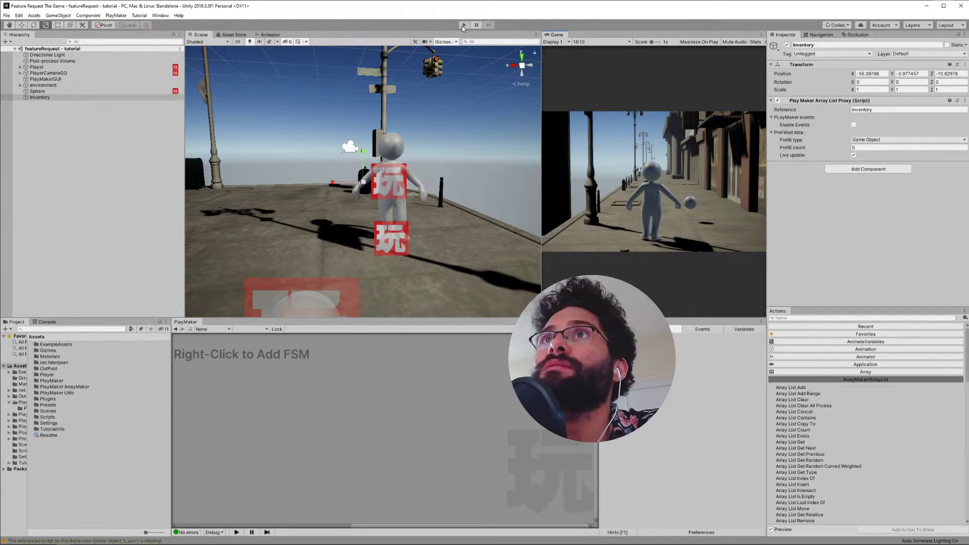
drag(540, 158, 356, 121)
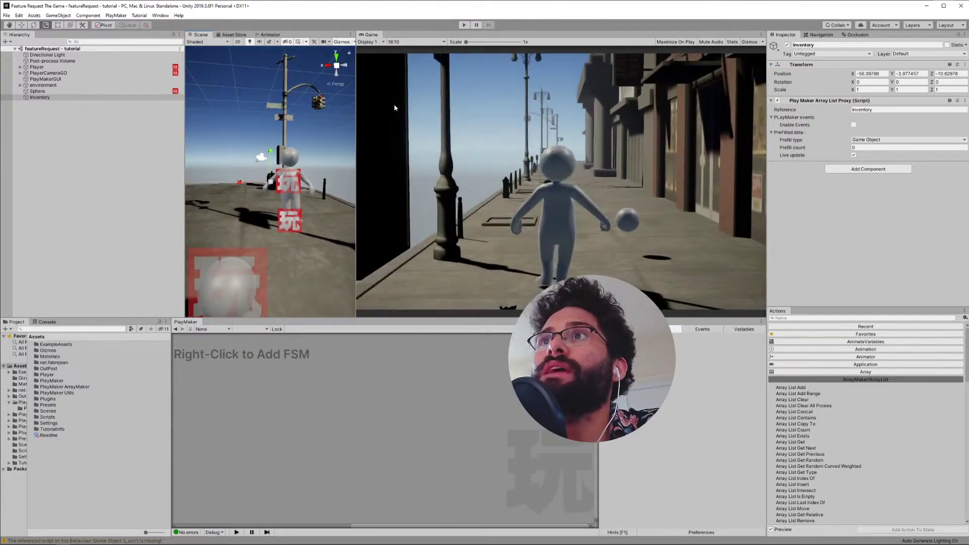
click(462, 25)
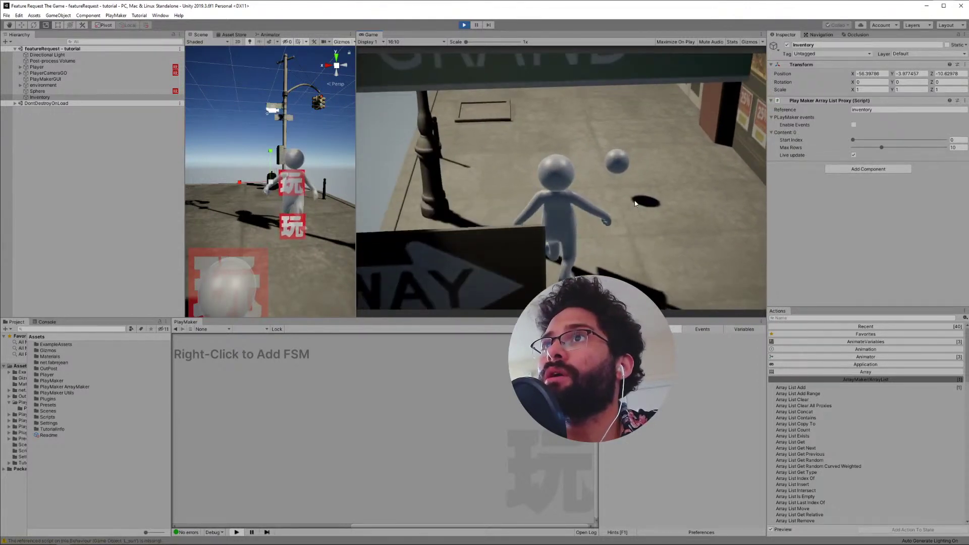
key(w)
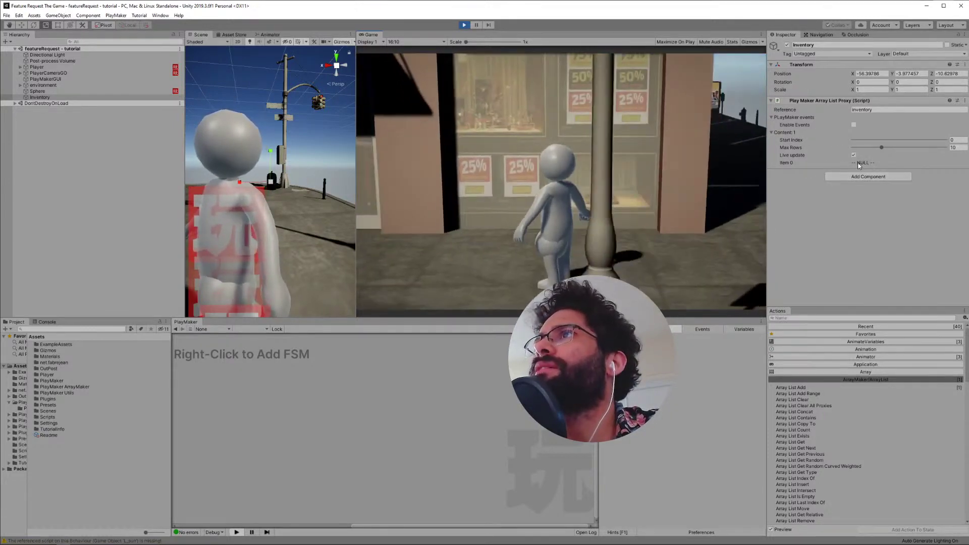
click(479, 25)
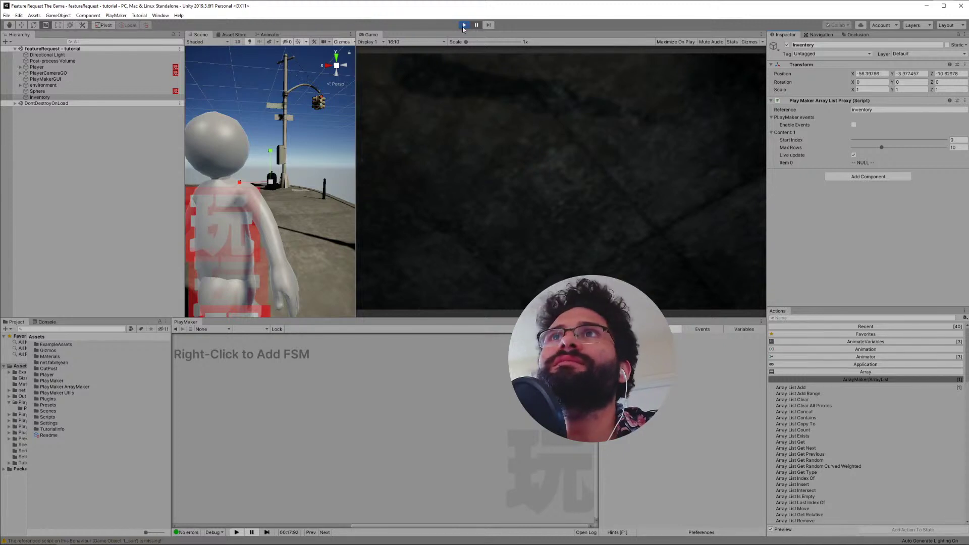
click(465, 26)
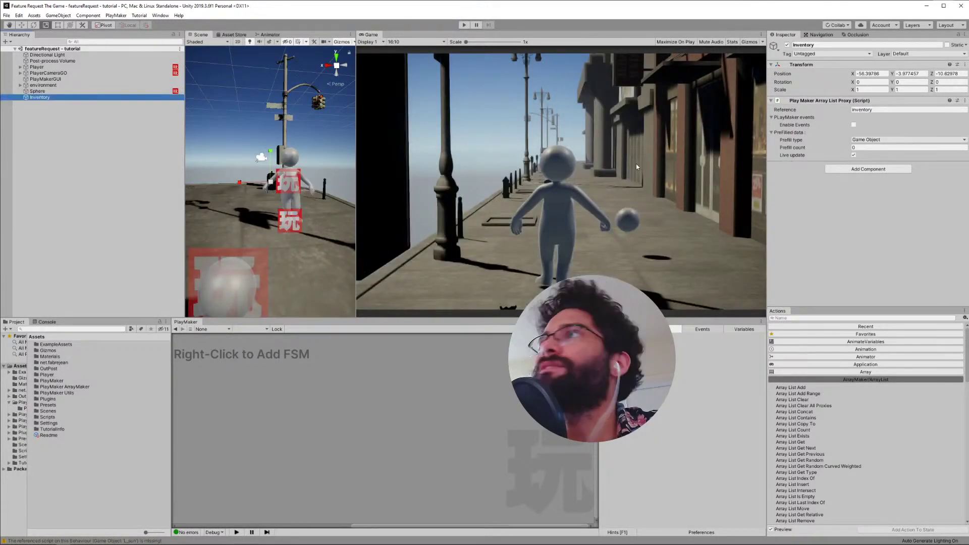
Step: Prefill the inventory with 5 items, playtest walking into the sphere, then reselect Sphere
click(862, 148)
text(5)
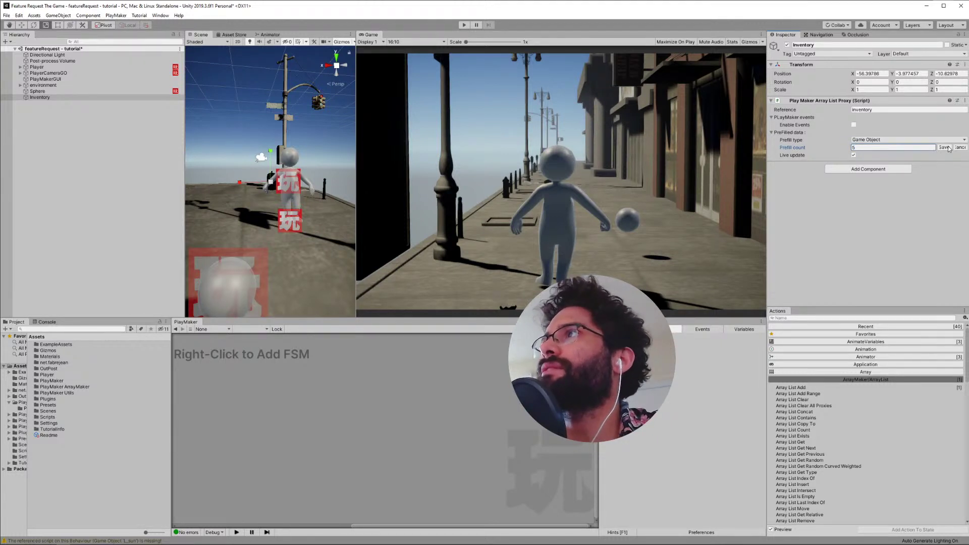
click(947, 148)
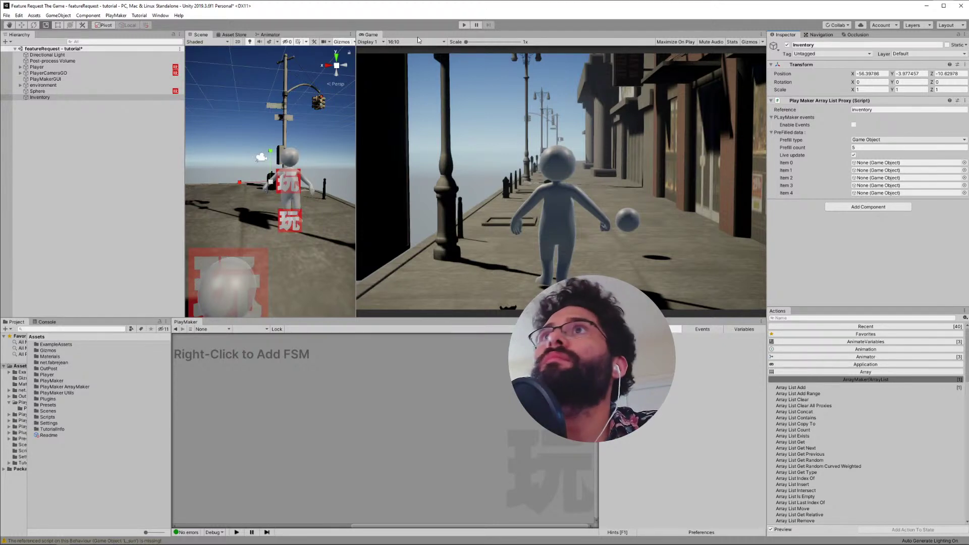
click(462, 26)
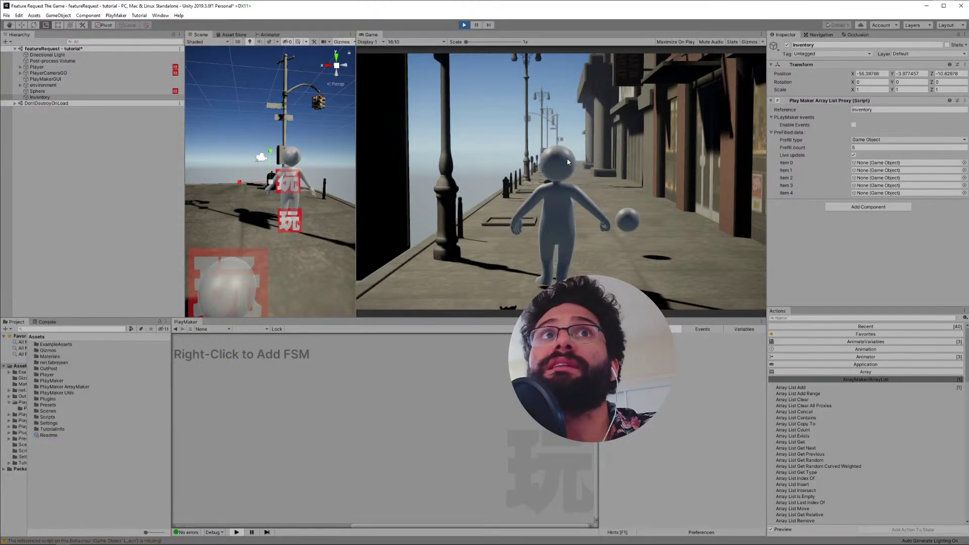
key(w)
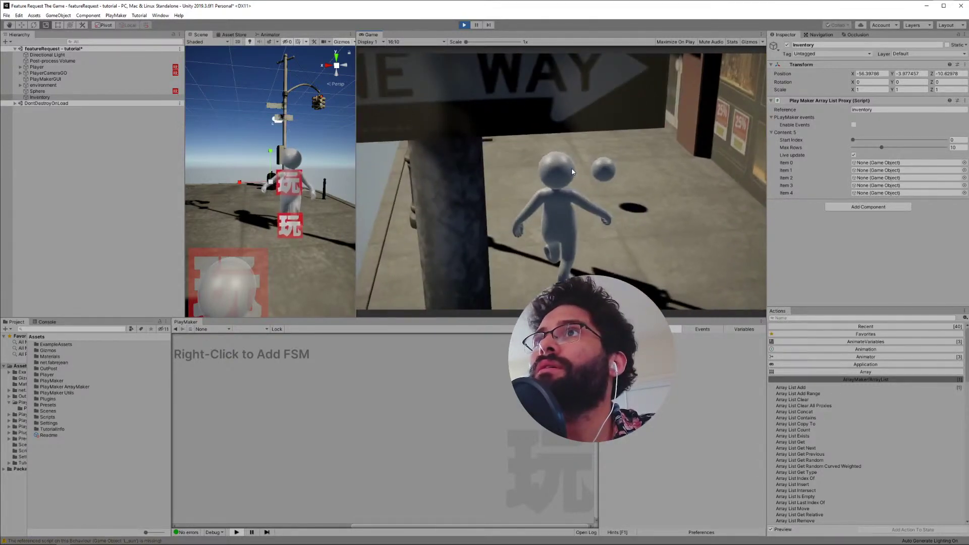
key(w)
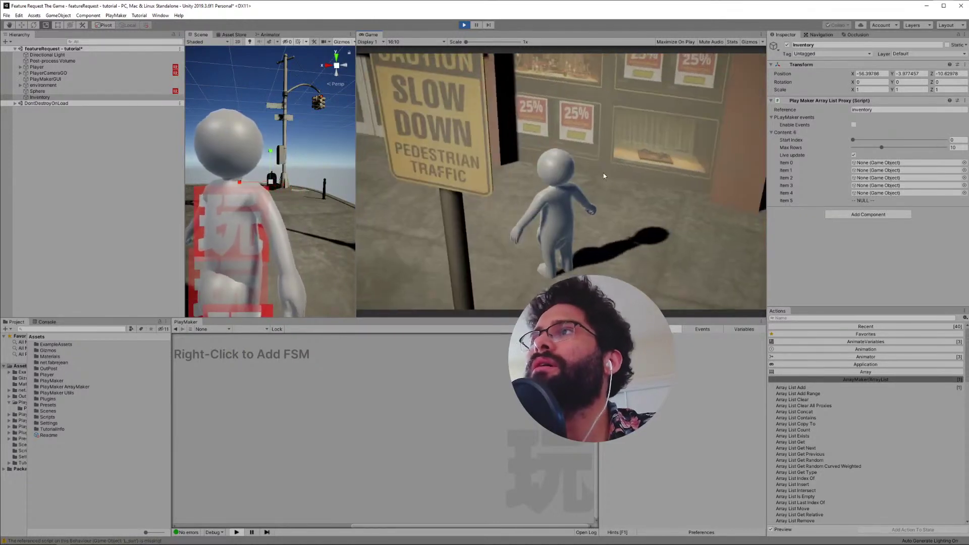
click(464, 25)
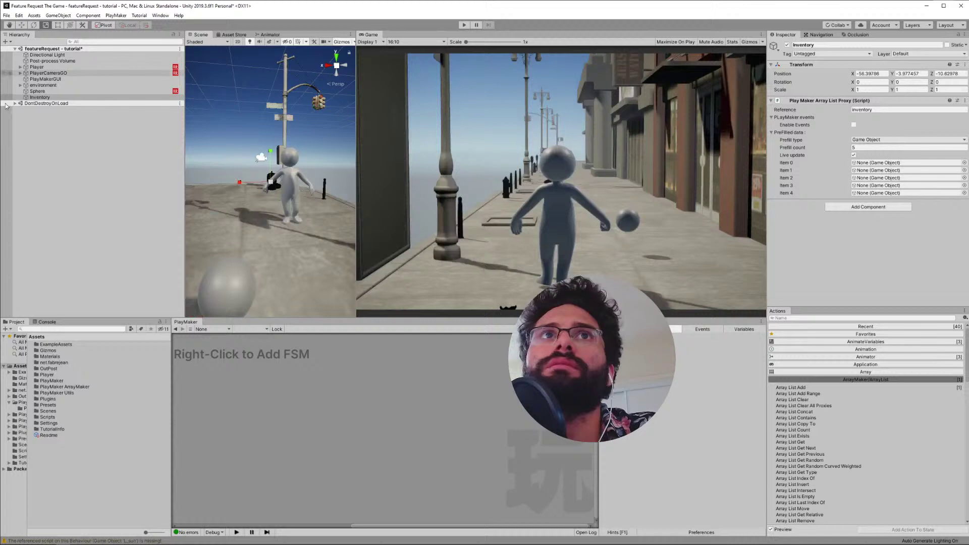
click(227, 282)
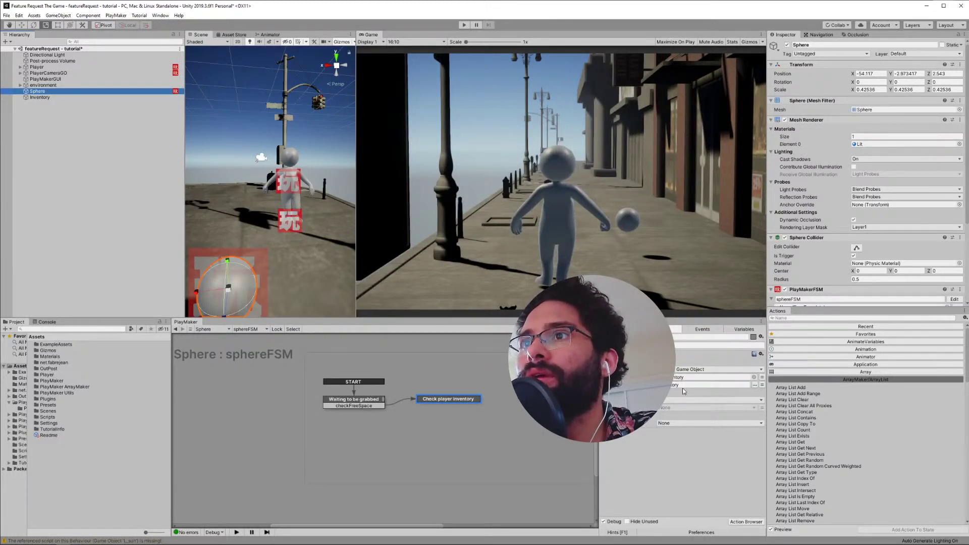
Step: Set the Array List Add value type to Game Object
click(674, 409)
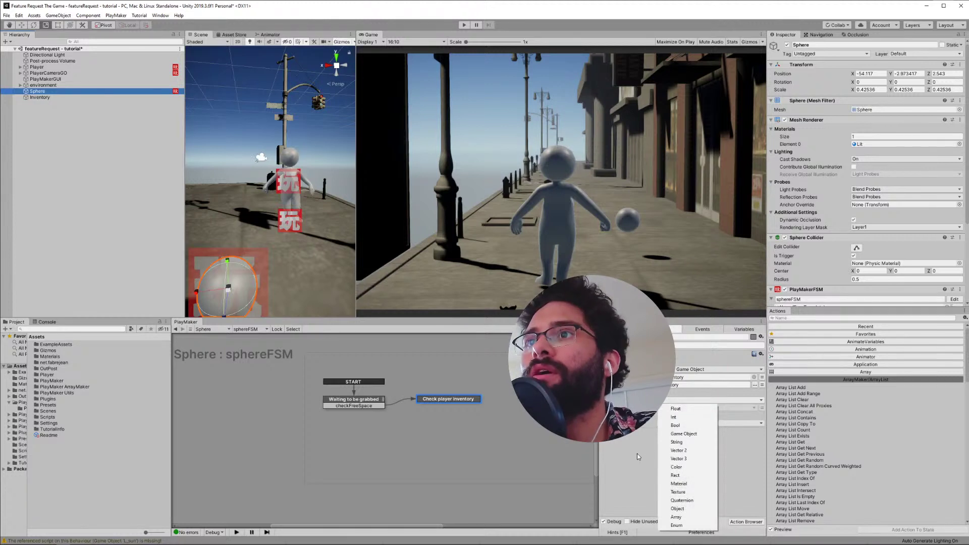
click(636, 457)
click(670, 400)
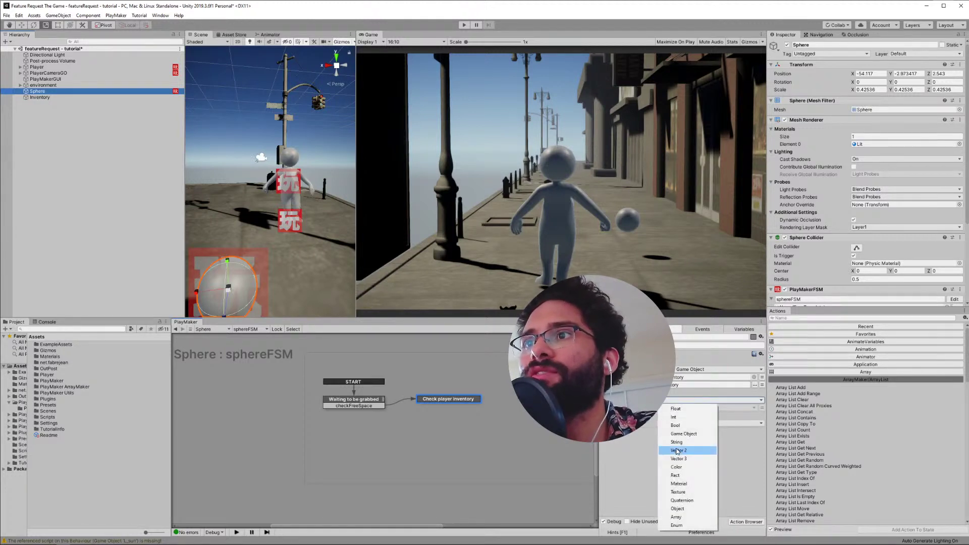
click(660, 449)
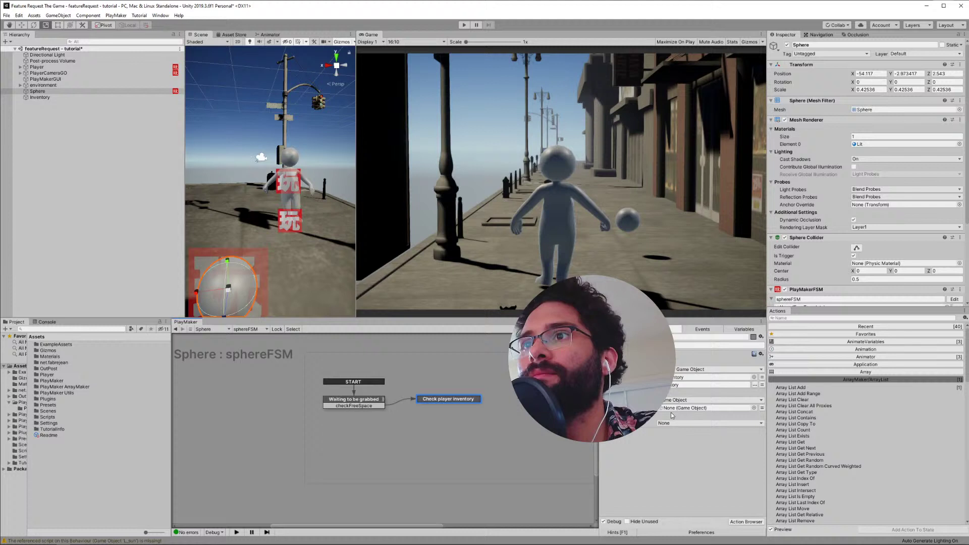
Step: Add a Get Owner action that stores the owner in a new thisGO variable
click(822, 317)
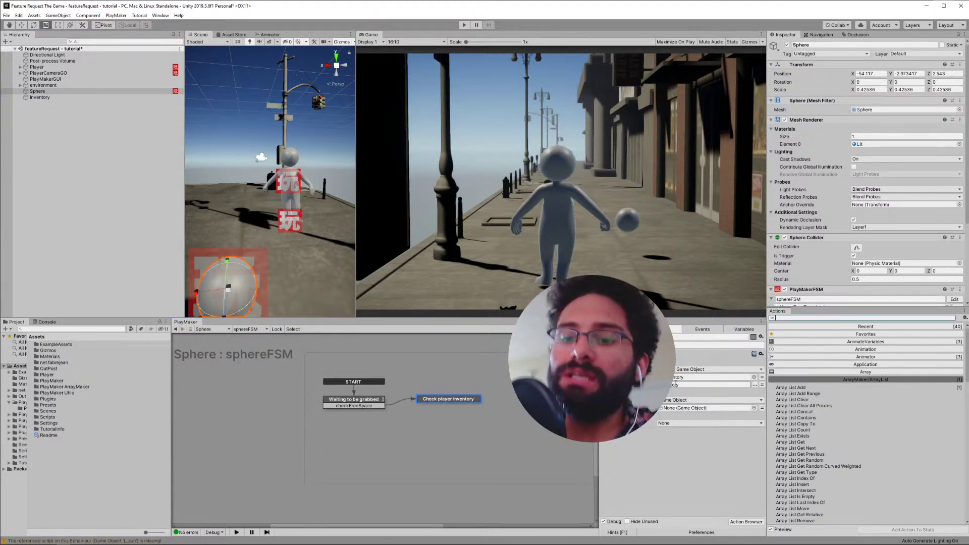
text(get owner)
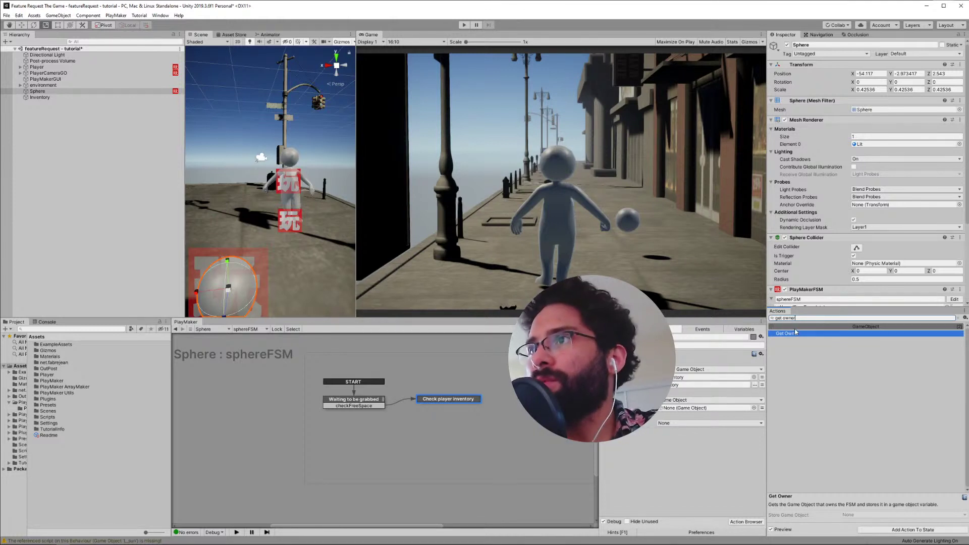
double_click(787, 333)
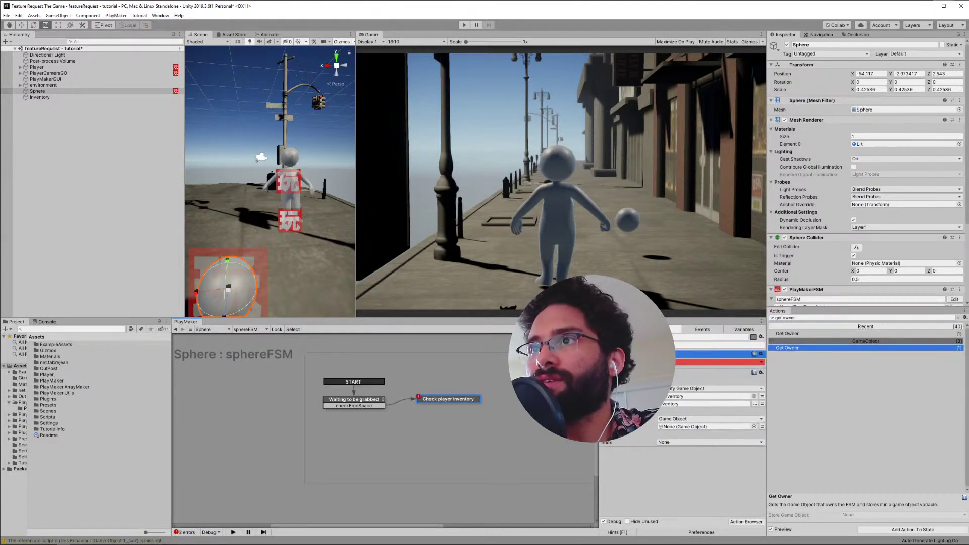
click(760, 363)
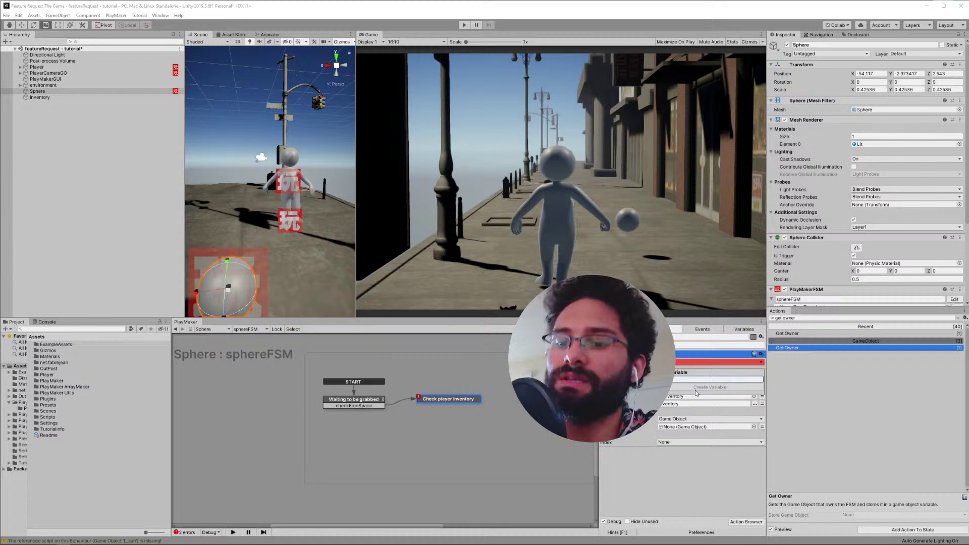
click(695, 388)
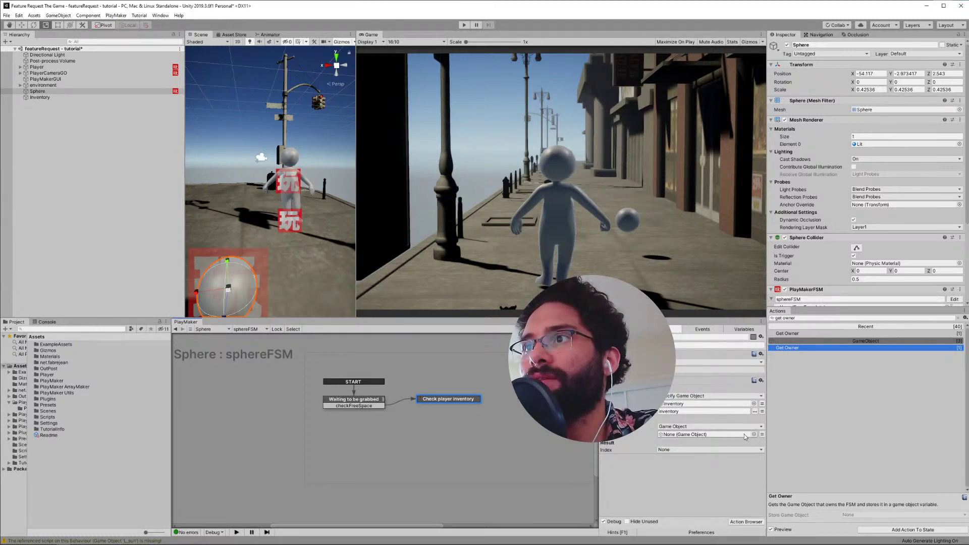
Step: Use thisGO as the added value, save the scene, and select Inventory
click(762, 435)
click(696, 434)
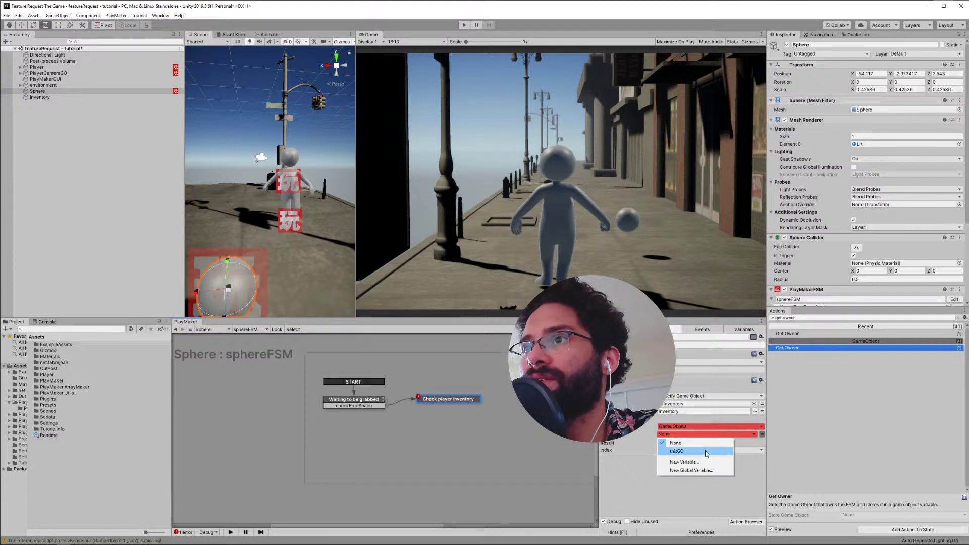
click(682, 474)
key(ctrl+s)
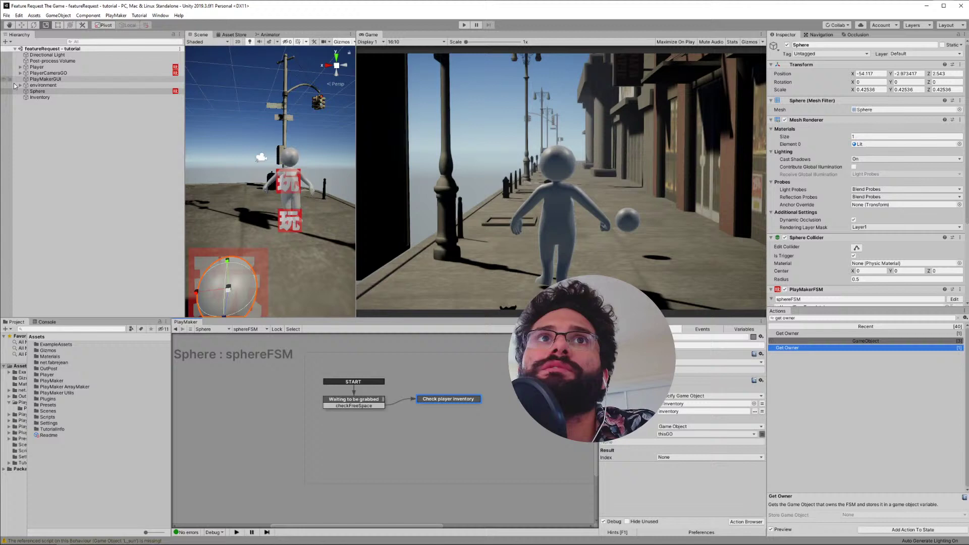
click(33, 99)
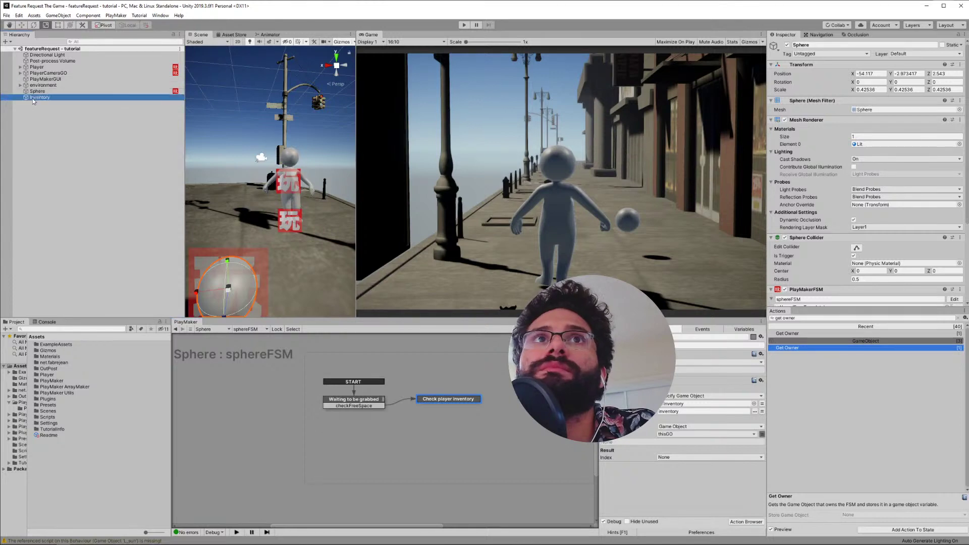
click(462, 26)
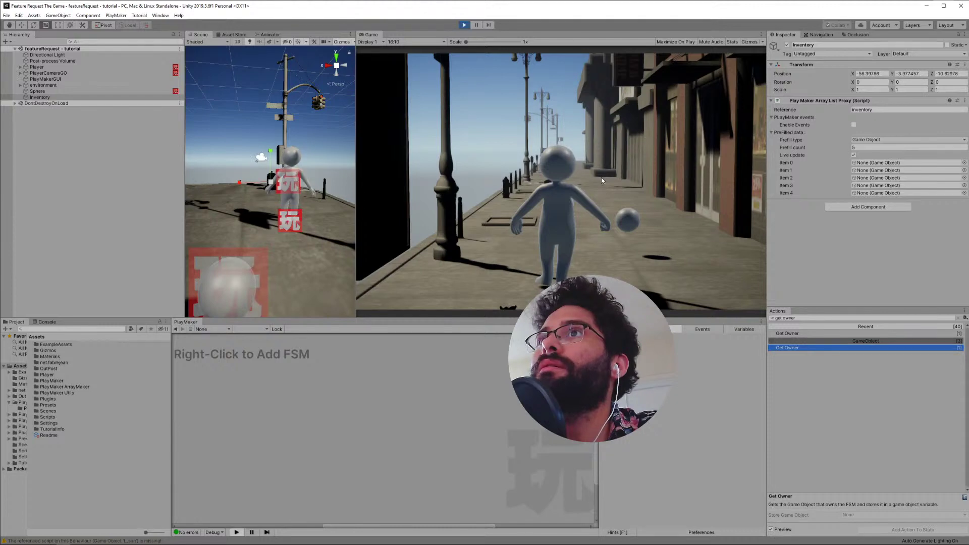
key(w)
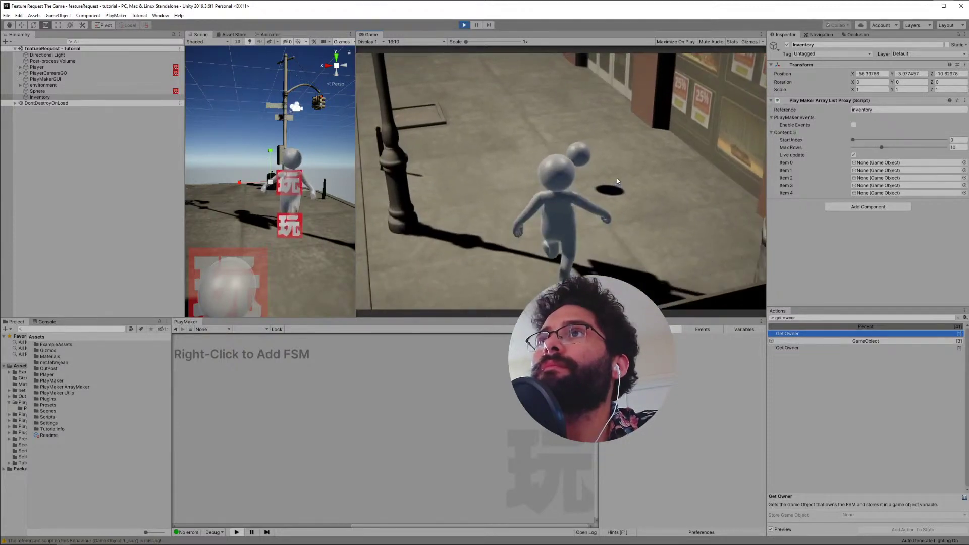
key(s)
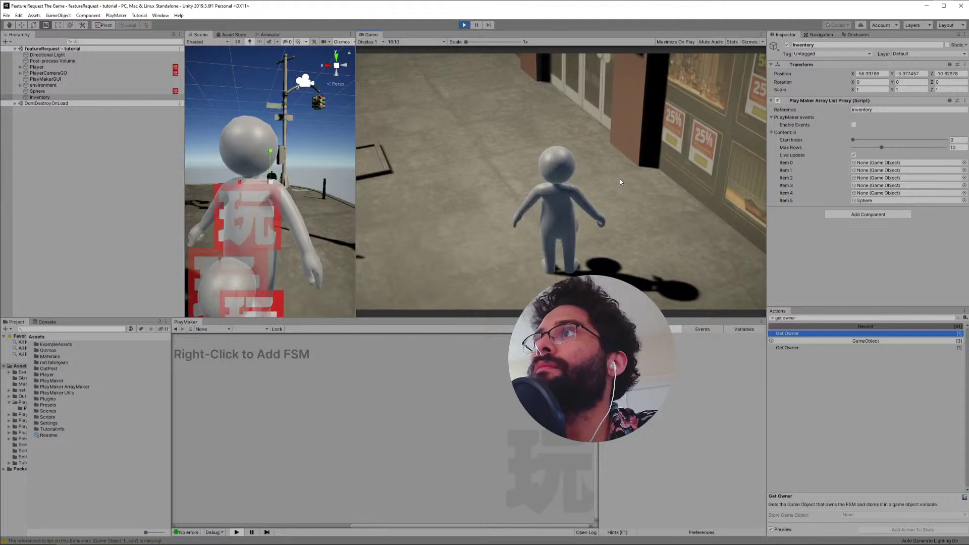
key(w)
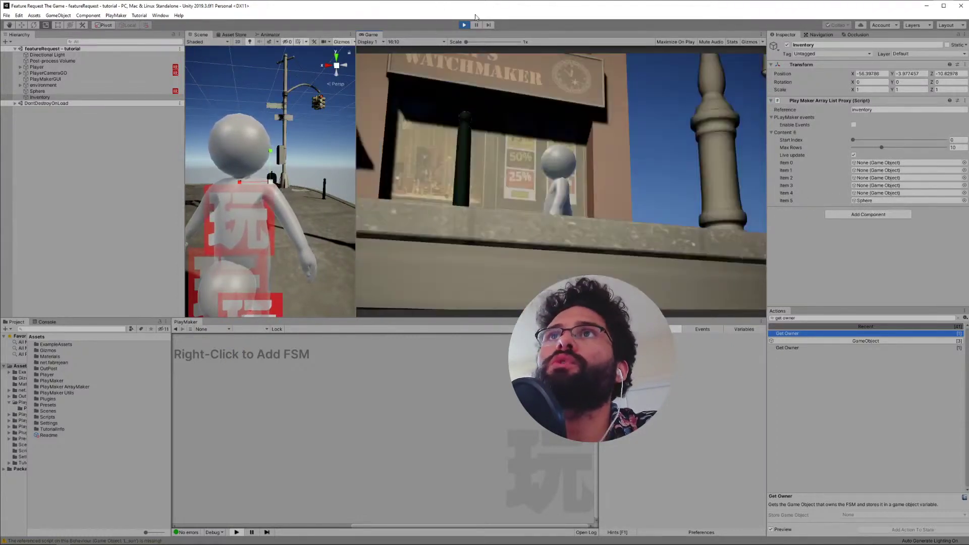
click(465, 26)
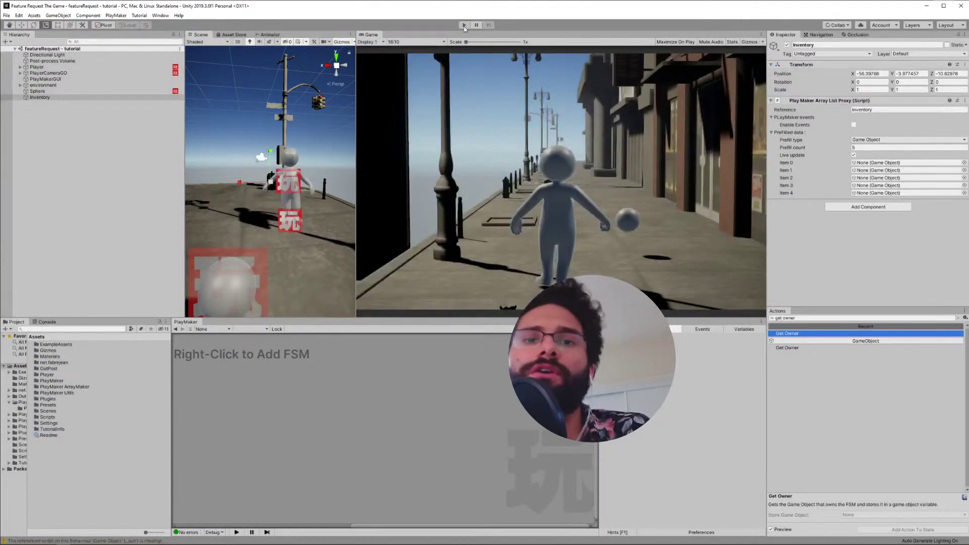